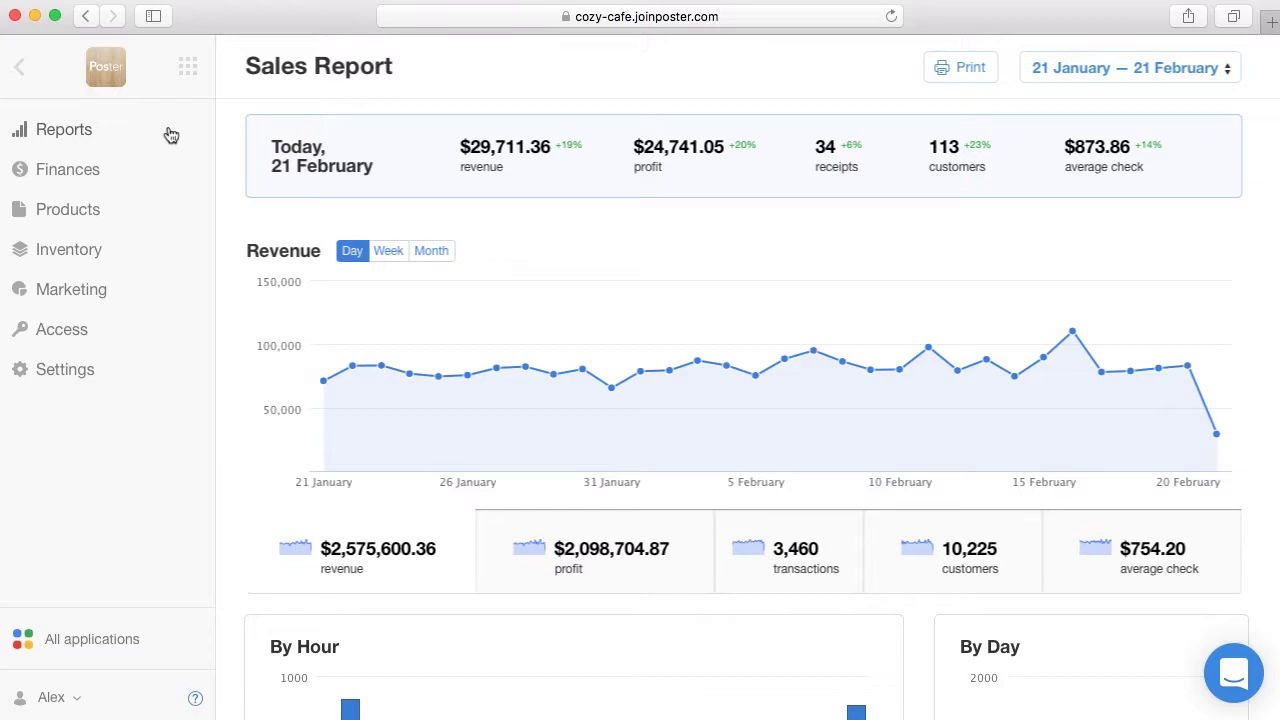
# Set the shift end time to 7:00 am in General settings and save the company settings
pyautogui.click(87, 369)
pyautogui.click(77, 406)
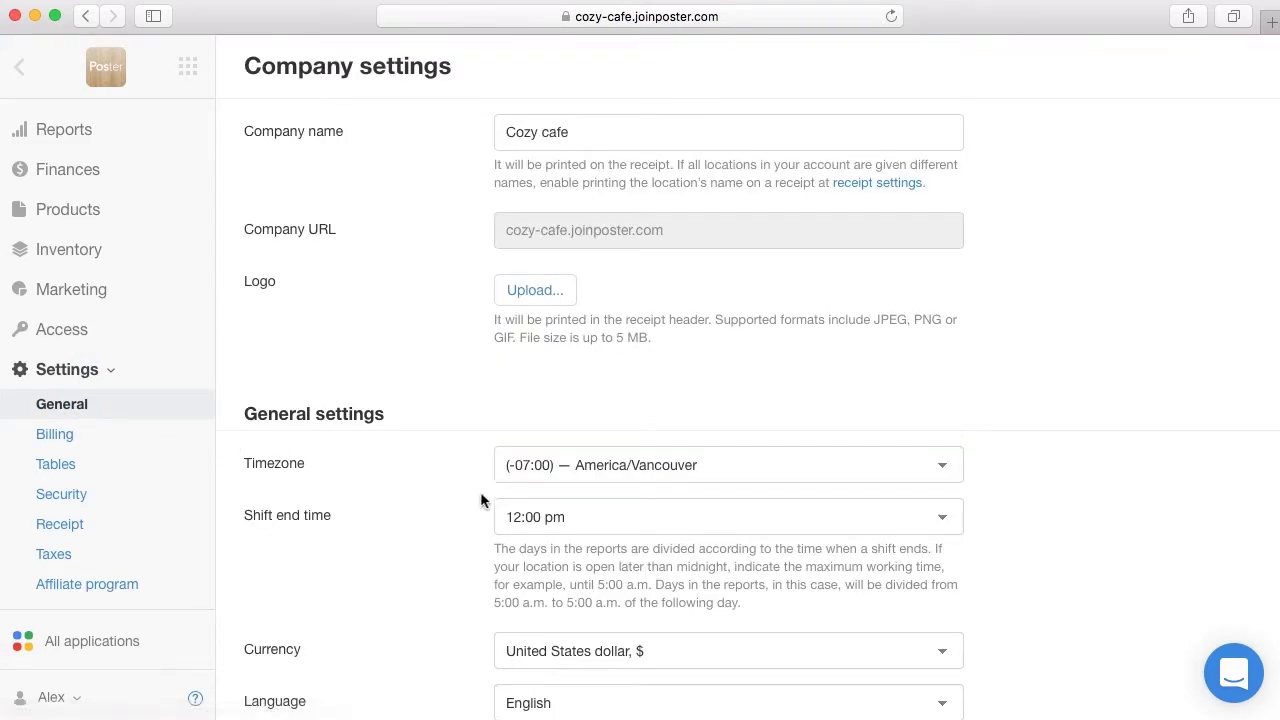
pyautogui.click(528, 517)
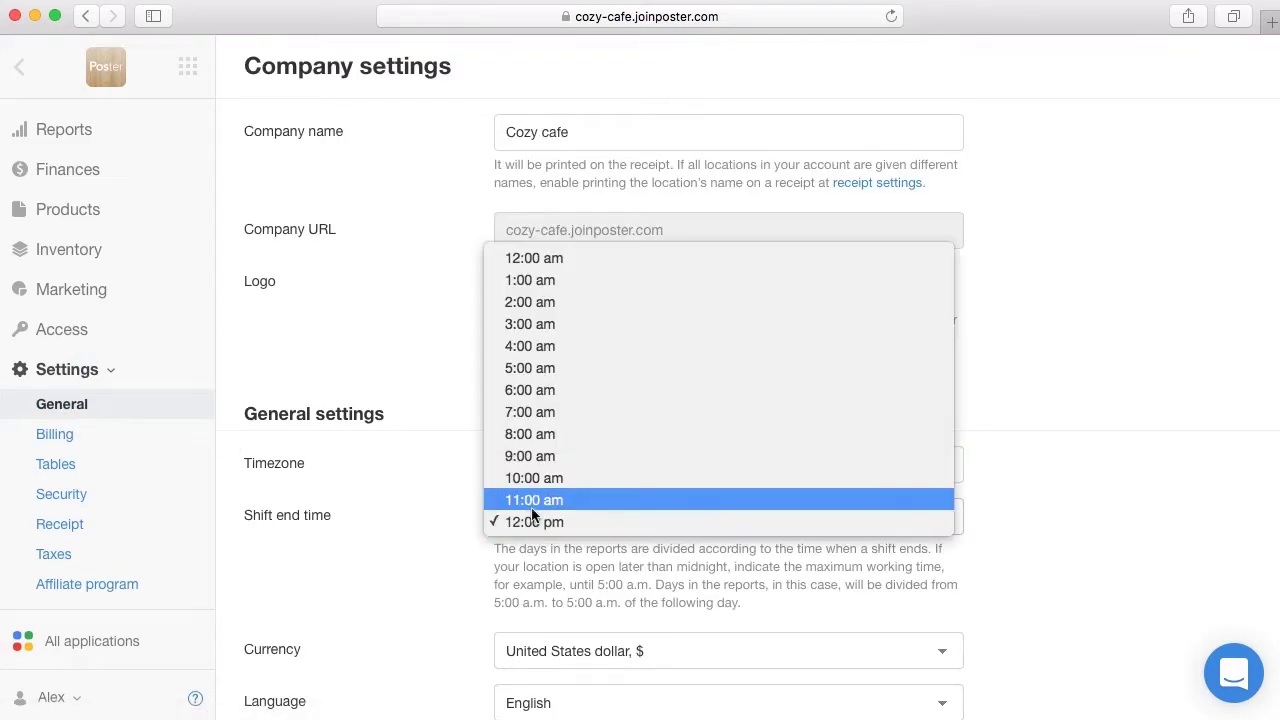
pyautogui.click(533, 414)
pyautogui.scroll(-10, 533, 424)
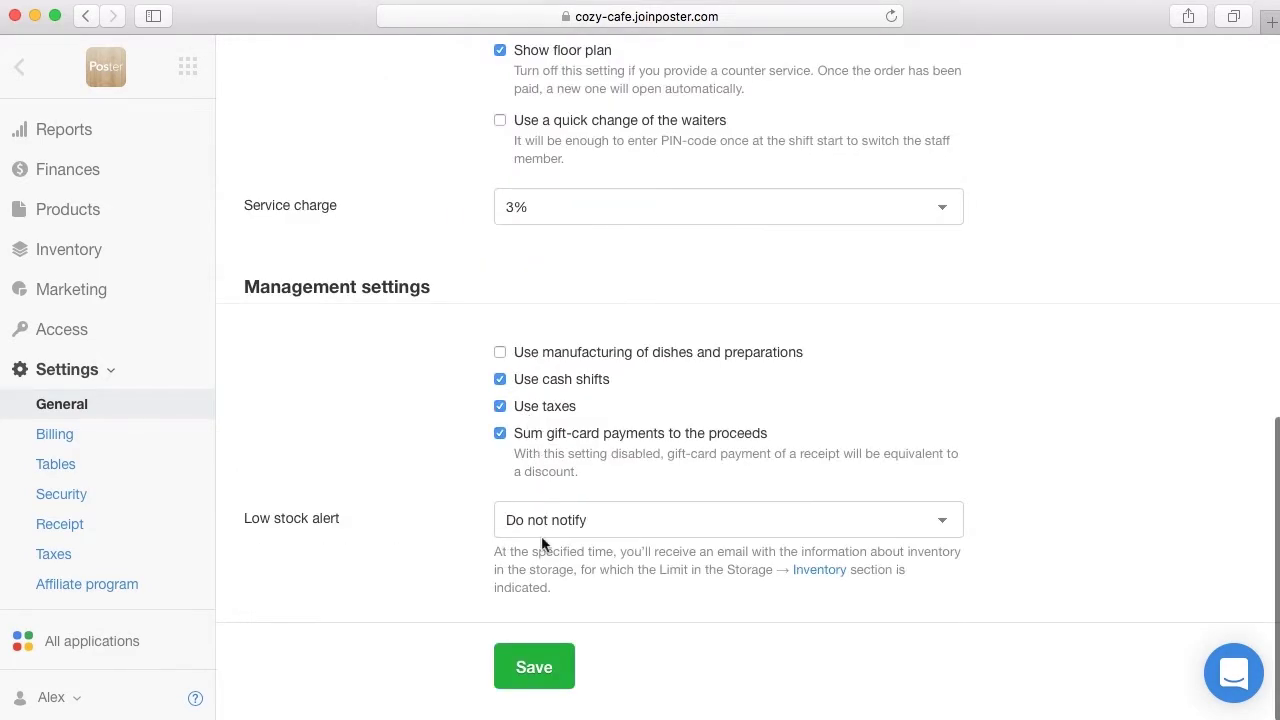
pyautogui.click(534, 667)
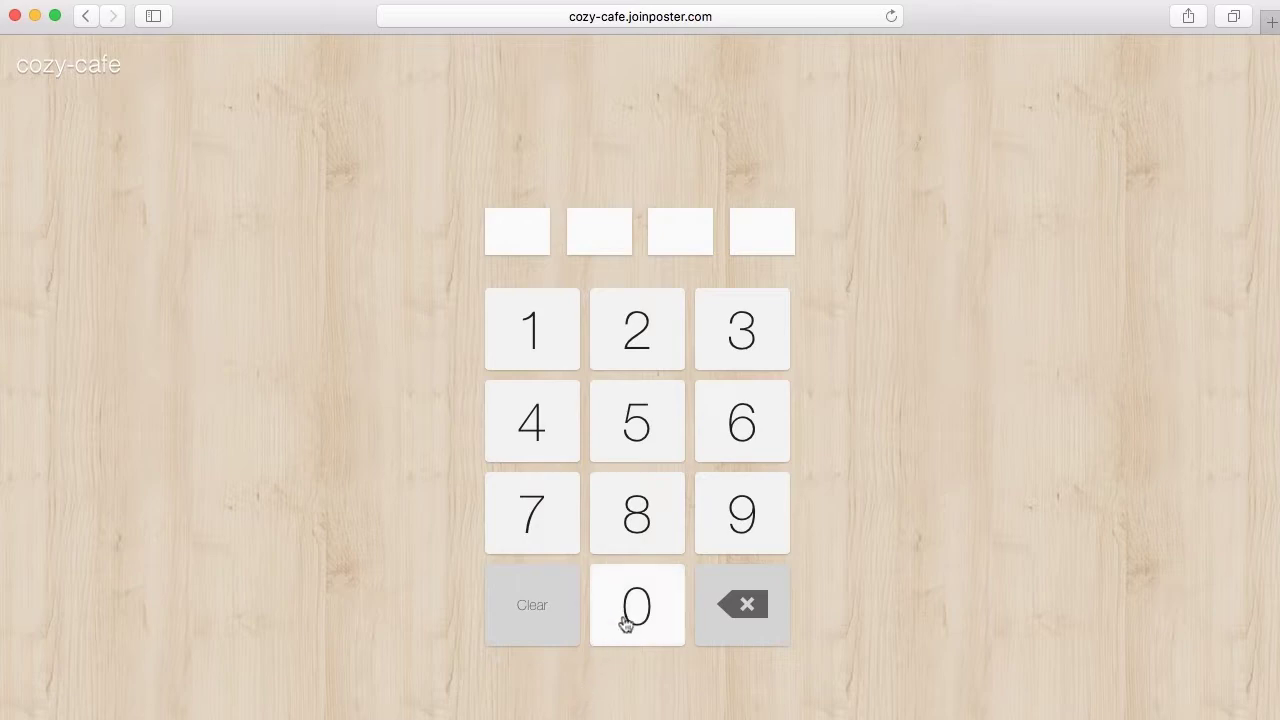
# Log in with the staff PIN and open a shift with a 200 starting balance
pyautogui.click(627, 619)
pyautogui.click(627, 619)
pyautogui.click(627, 619)
pyautogui.click(627, 619)
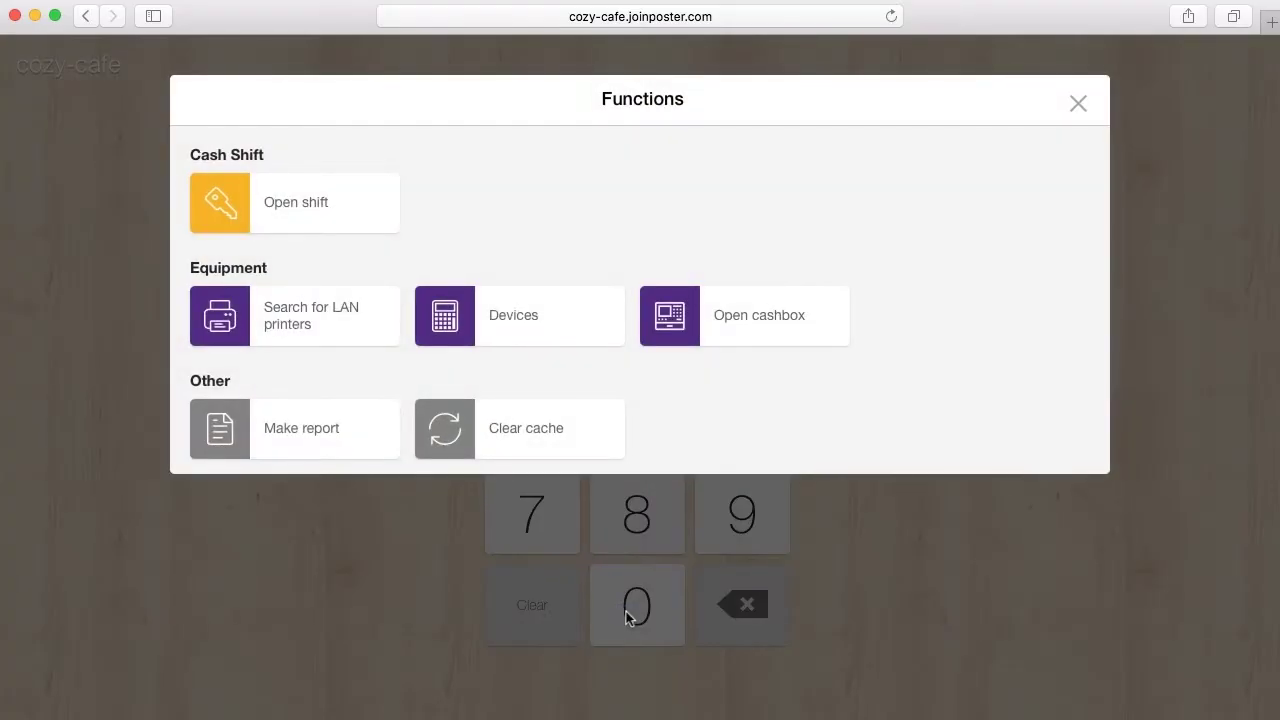
pyautogui.click(340, 218)
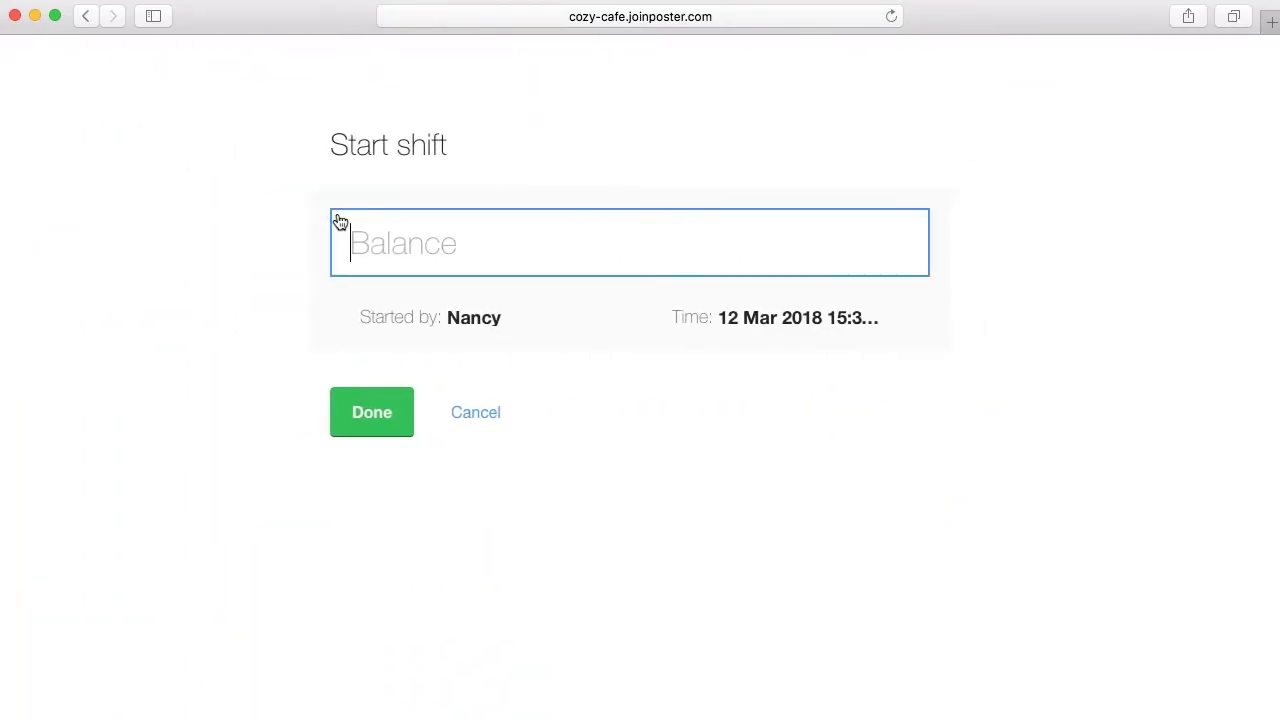
pyautogui.write('200')
pyautogui.click(370, 420)
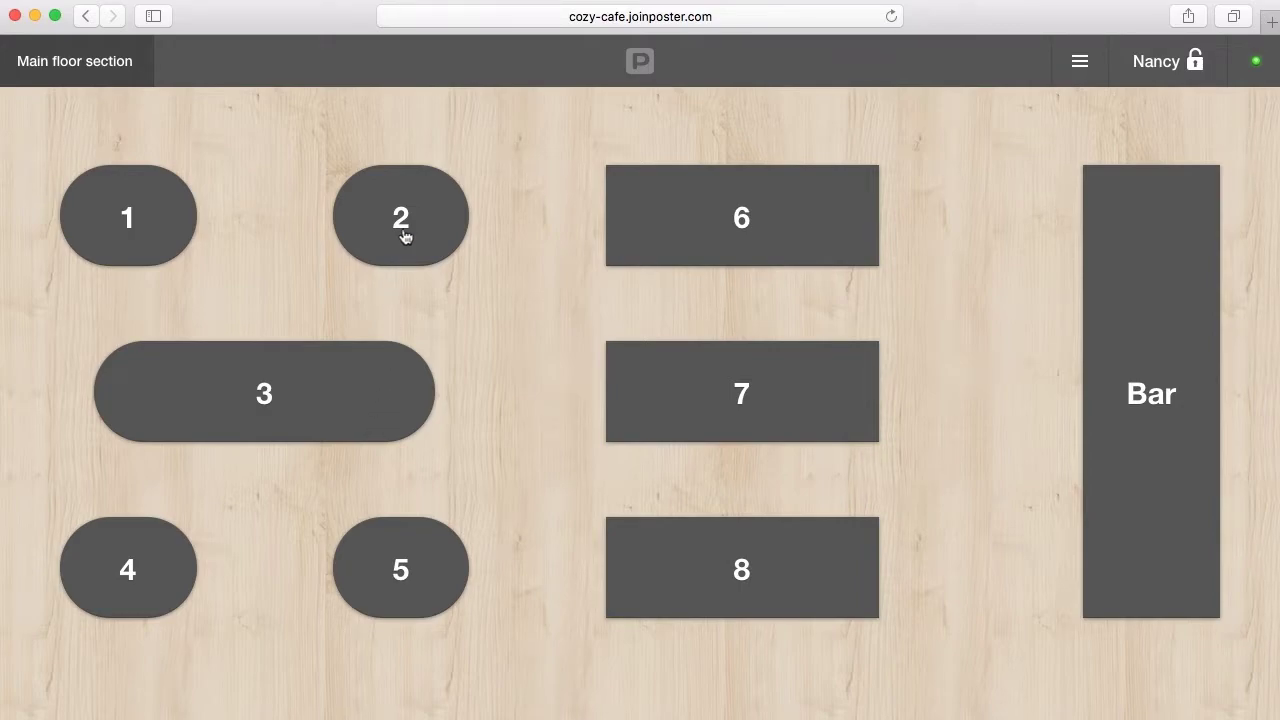
# Start a 4-guest order for table 2 with four cappuccinos and four creamy corn soups
pyautogui.click(403, 238)
pyautogui.click(403, 443)
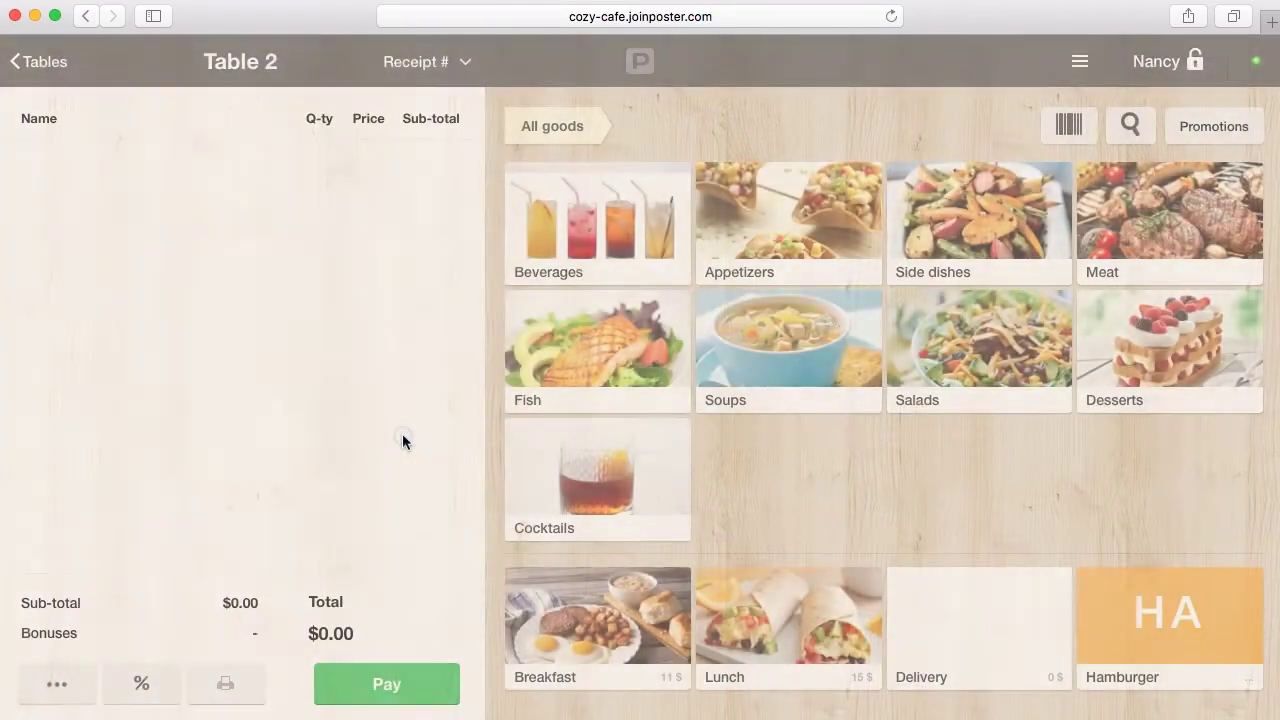
pyautogui.click(578, 240)
pyautogui.tripleClick(594, 337)
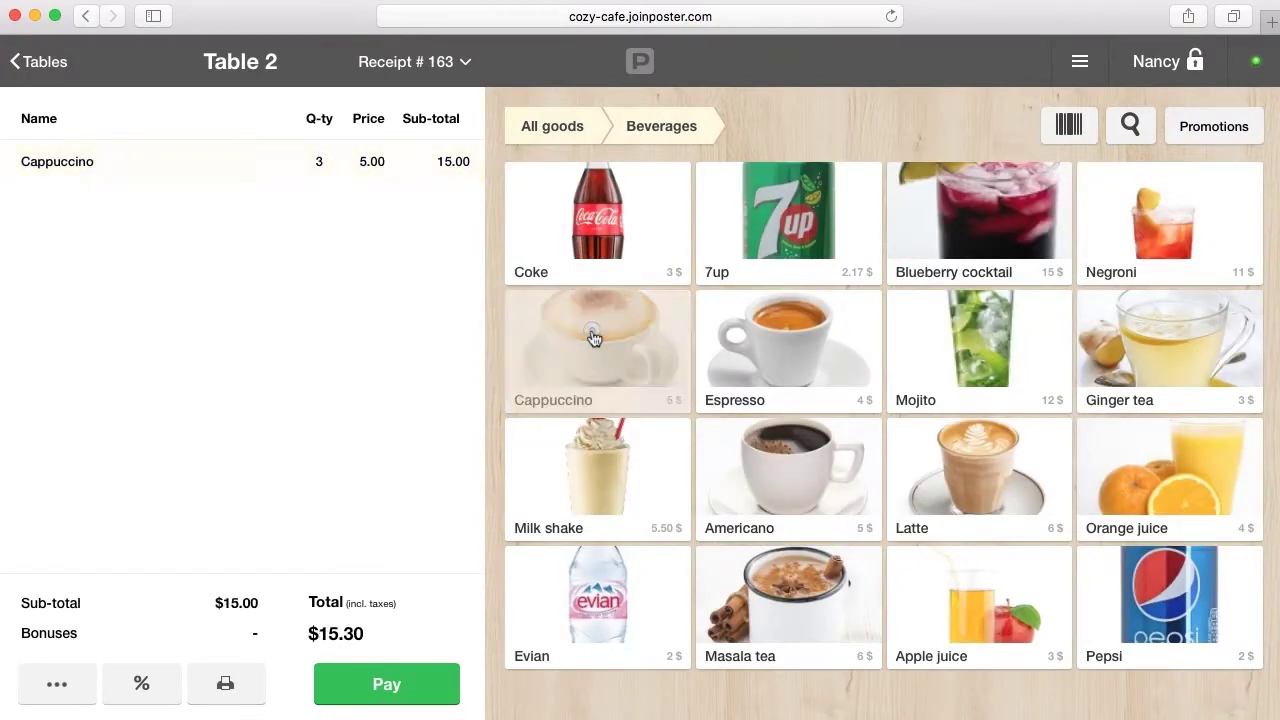
pyautogui.click(594, 337)
pyautogui.click(546, 131)
pyautogui.click(758, 335)
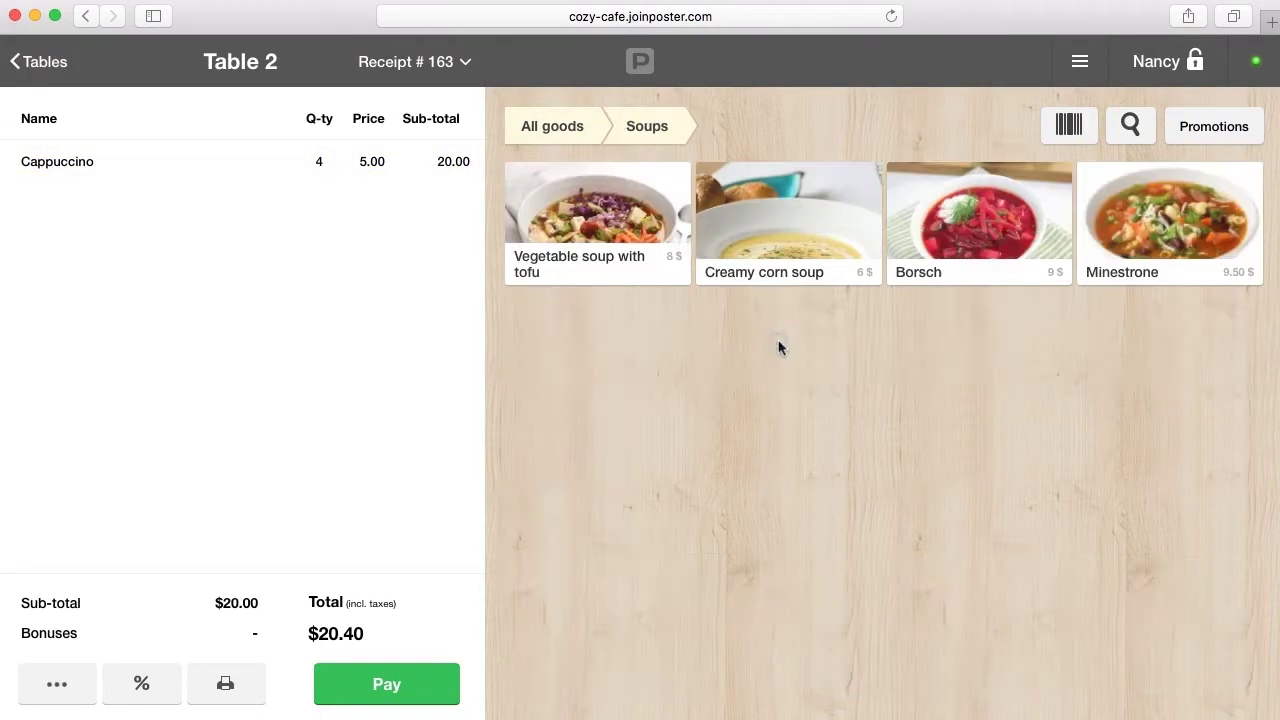
pyautogui.tripleClick(770, 240)
pyautogui.click(767, 245)
# Pay the $44.40 order in cash without printing a receipt
pyautogui.click(397, 682)
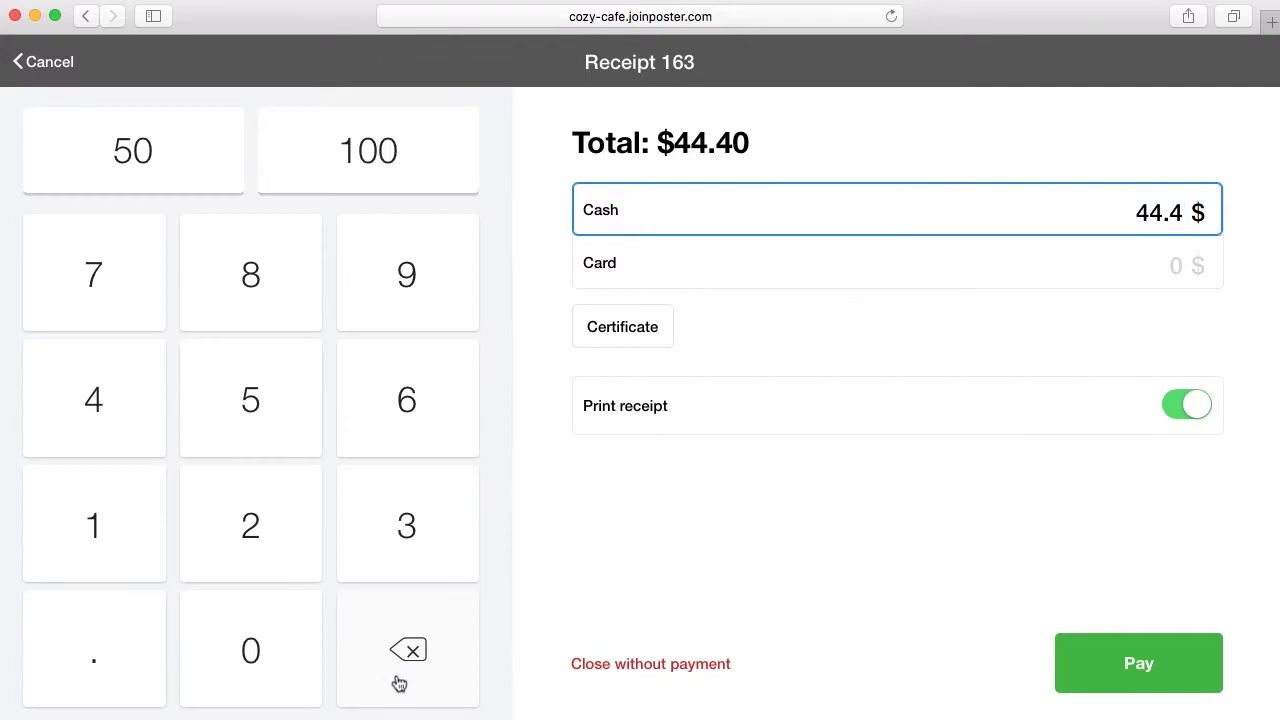
pyautogui.click(829, 405)
pyautogui.click(1137, 664)
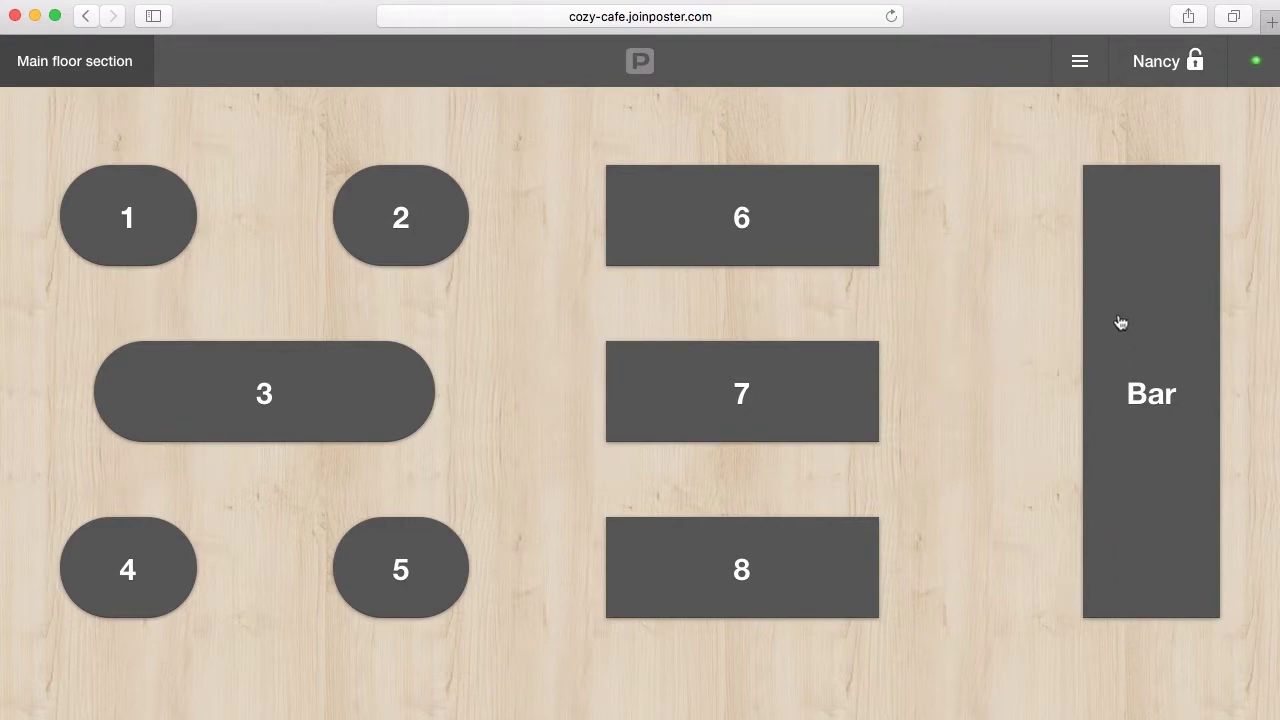
# Record a 50 expense transaction with the comment 'Fetching water'
pyautogui.click(1081, 62)
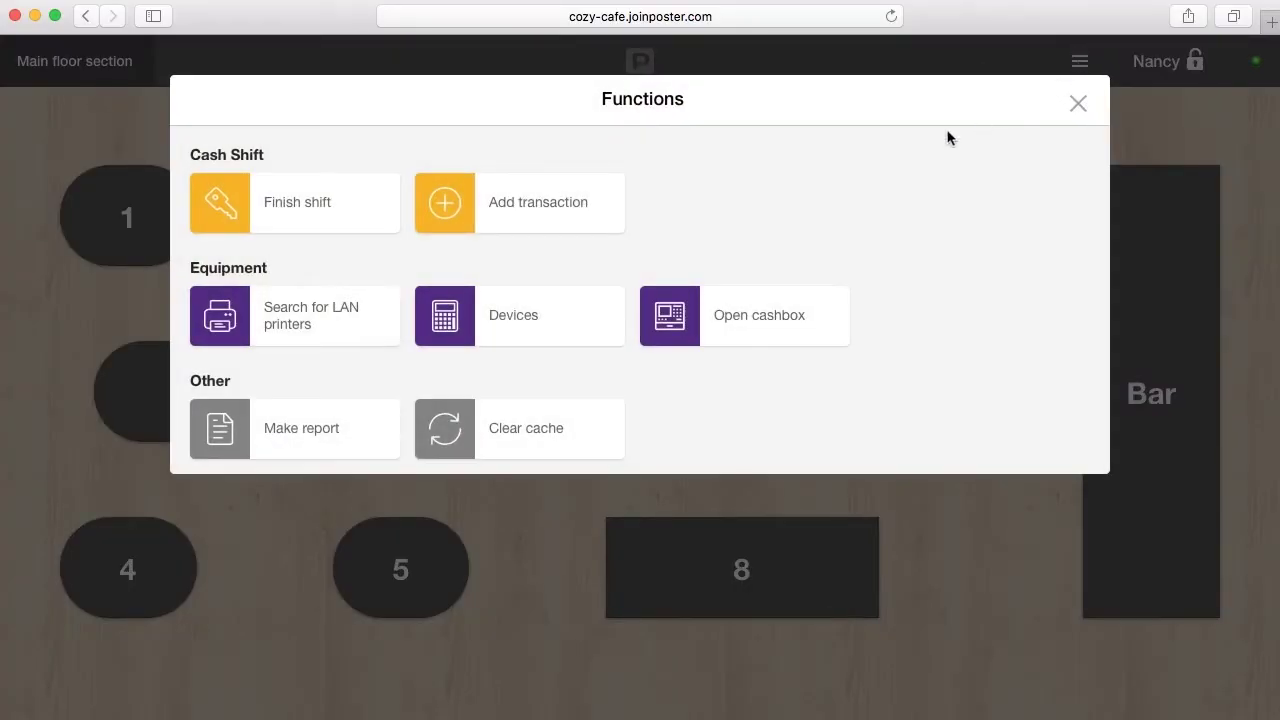
pyautogui.click(538, 204)
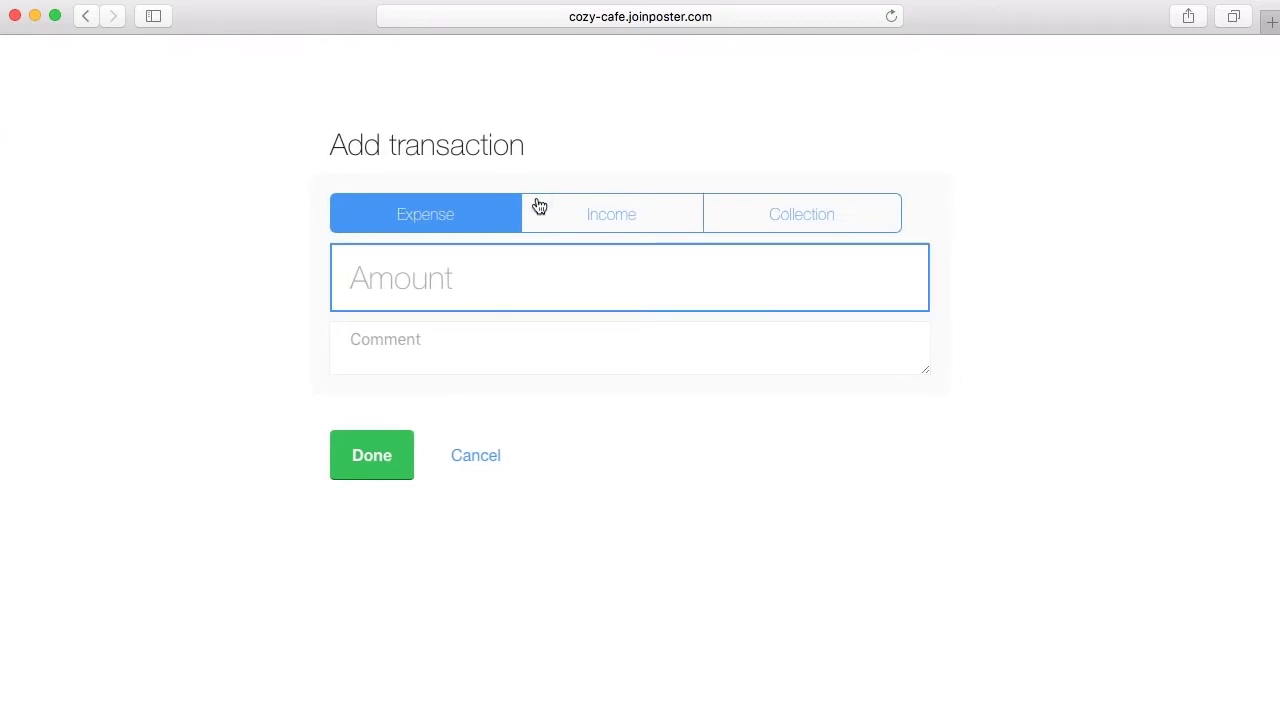
pyautogui.click(508, 212)
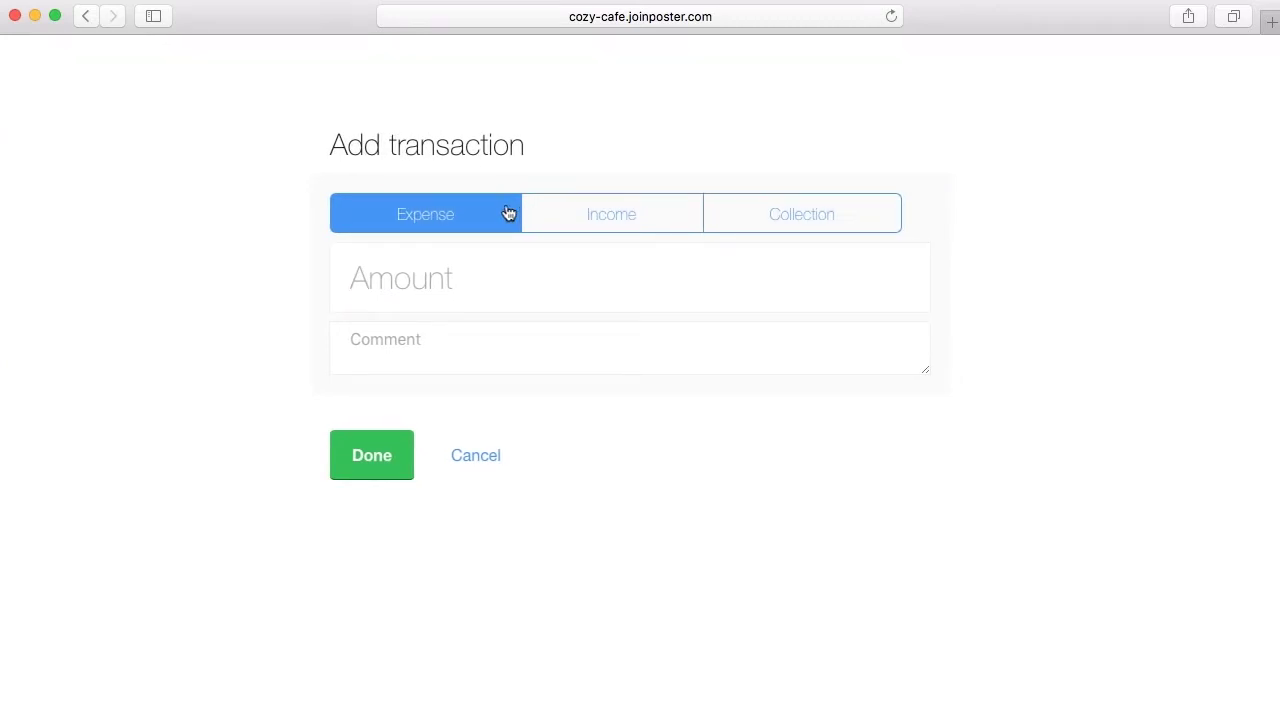
pyautogui.click(470, 268)
pyautogui.write('50')
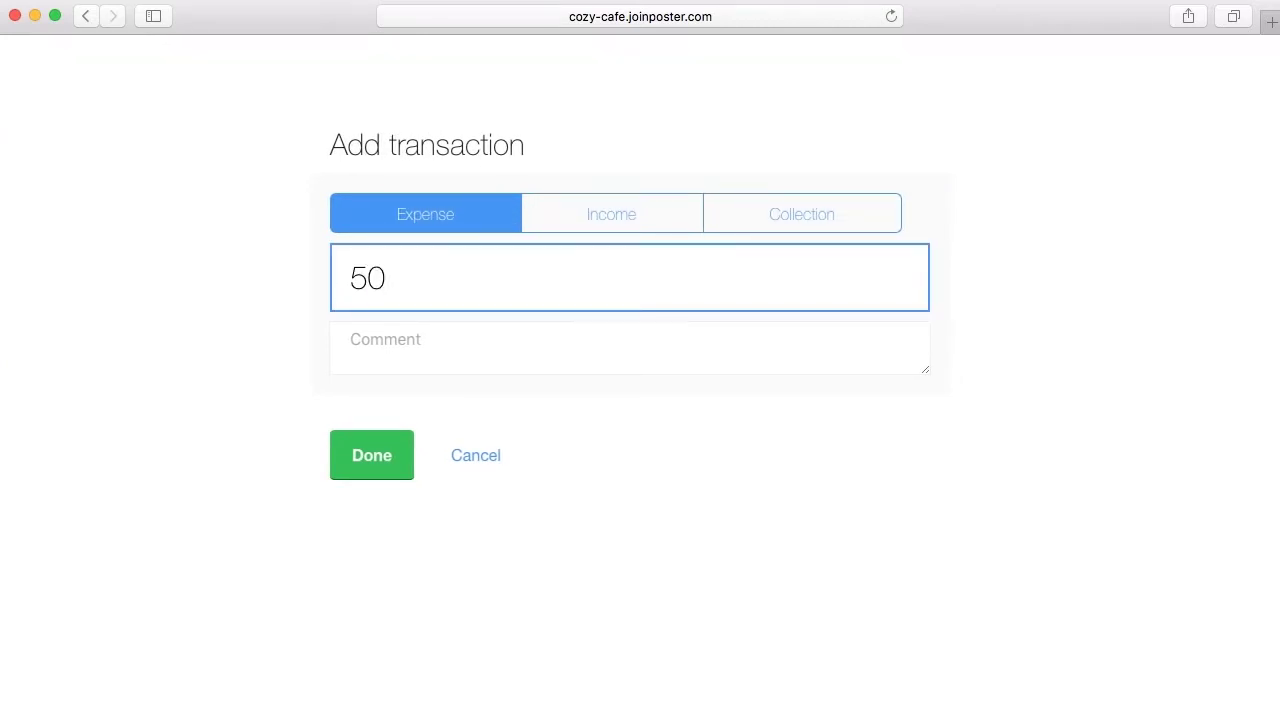
pyautogui.click(462, 340)
pyautogui.write('Fetching water')
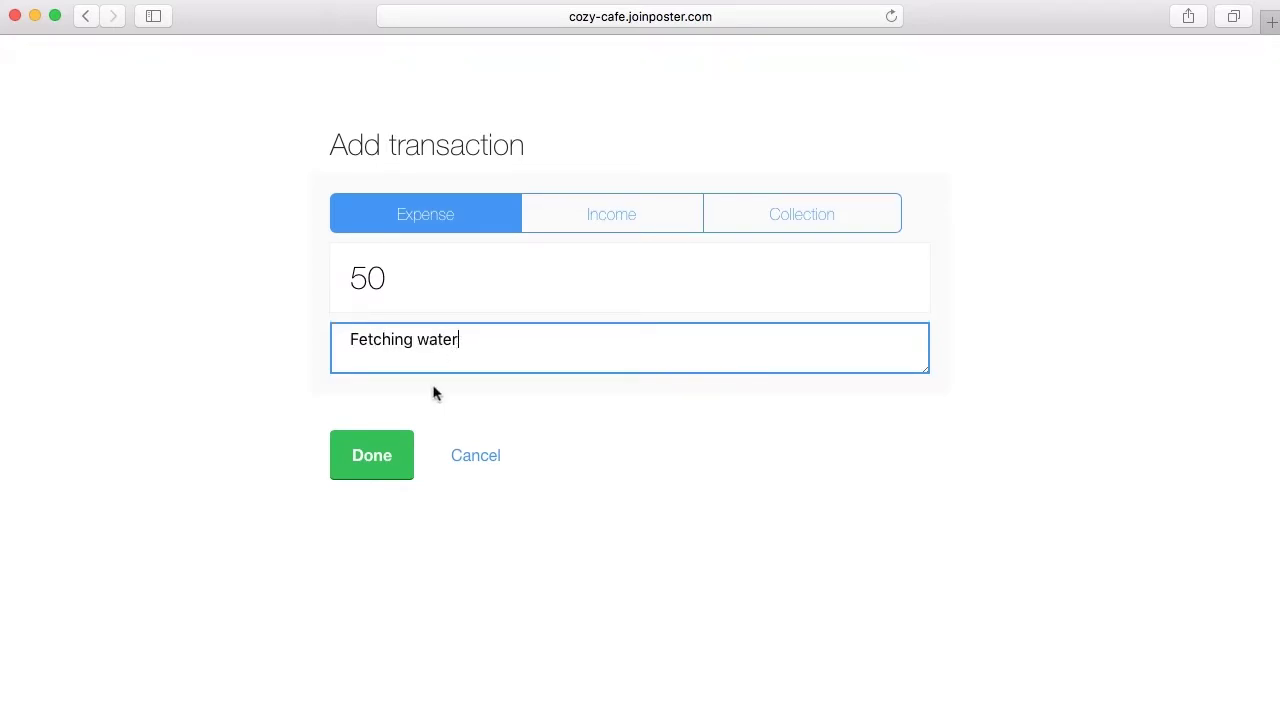
pyautogui.click(397, 456)
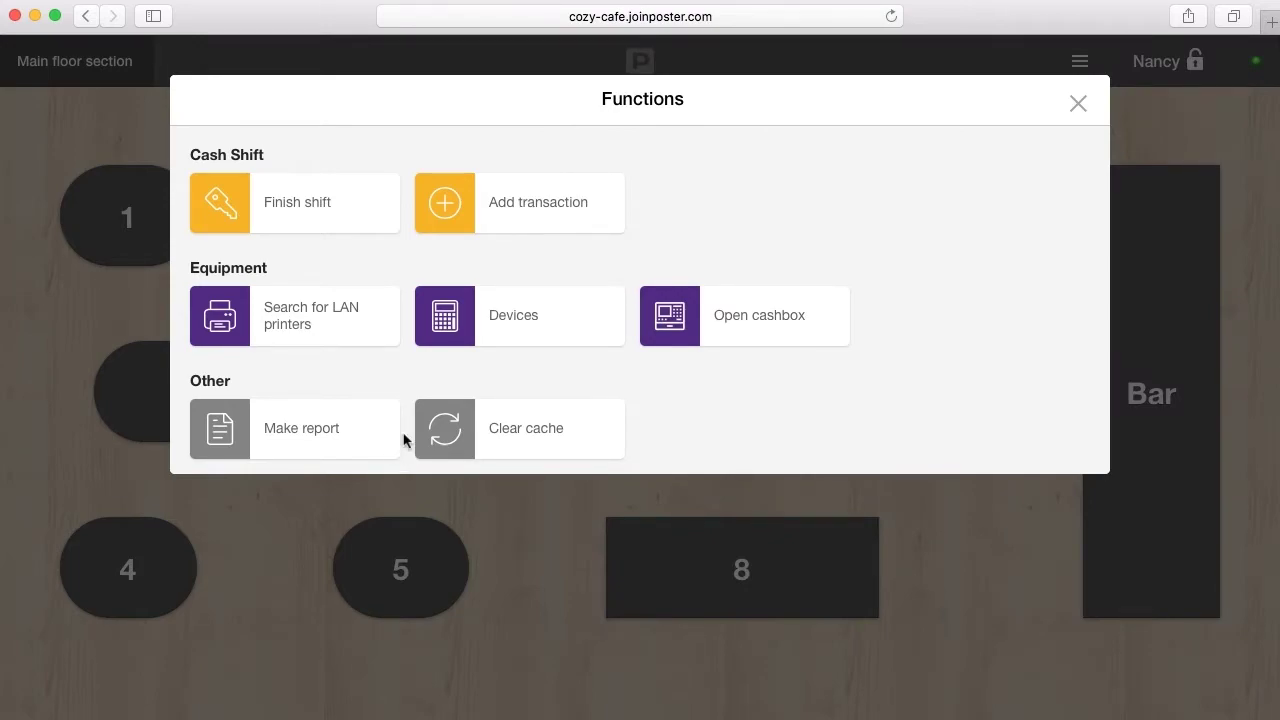
# Record a 100 collection transaction and dismiss the Functions list
pyautogui.click(532, 212)
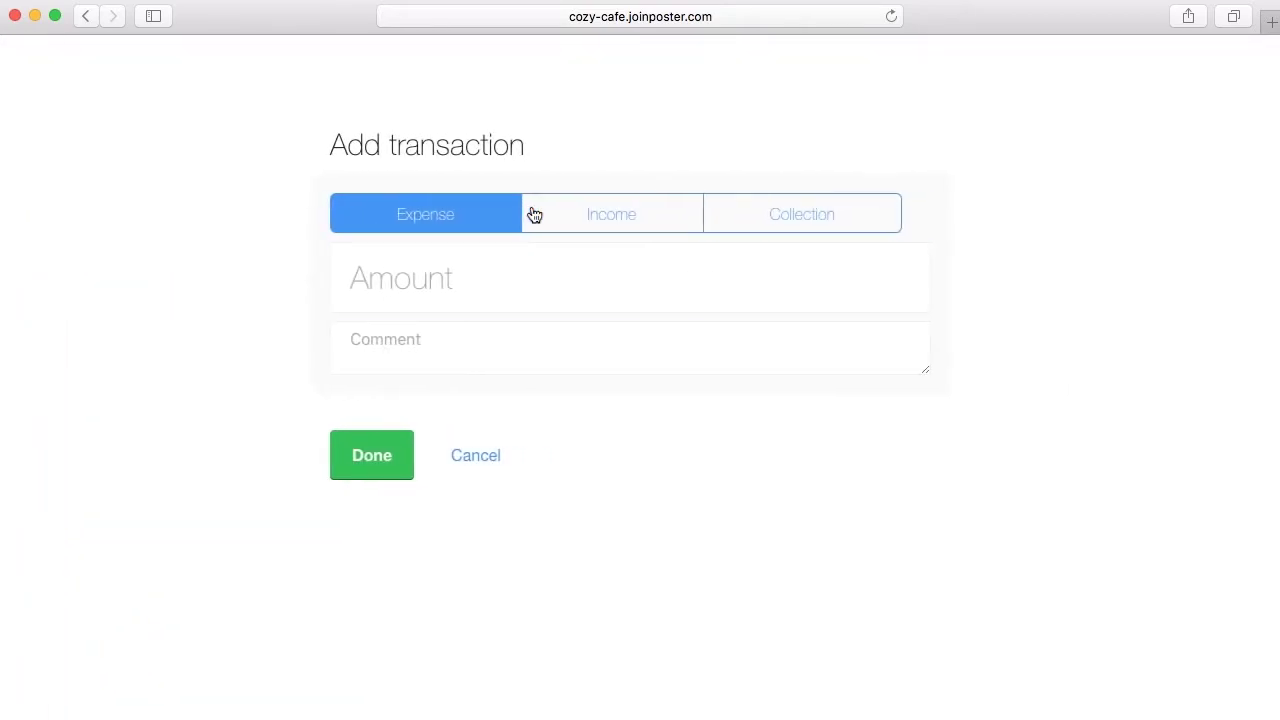
pyautogui.click(740, 224)
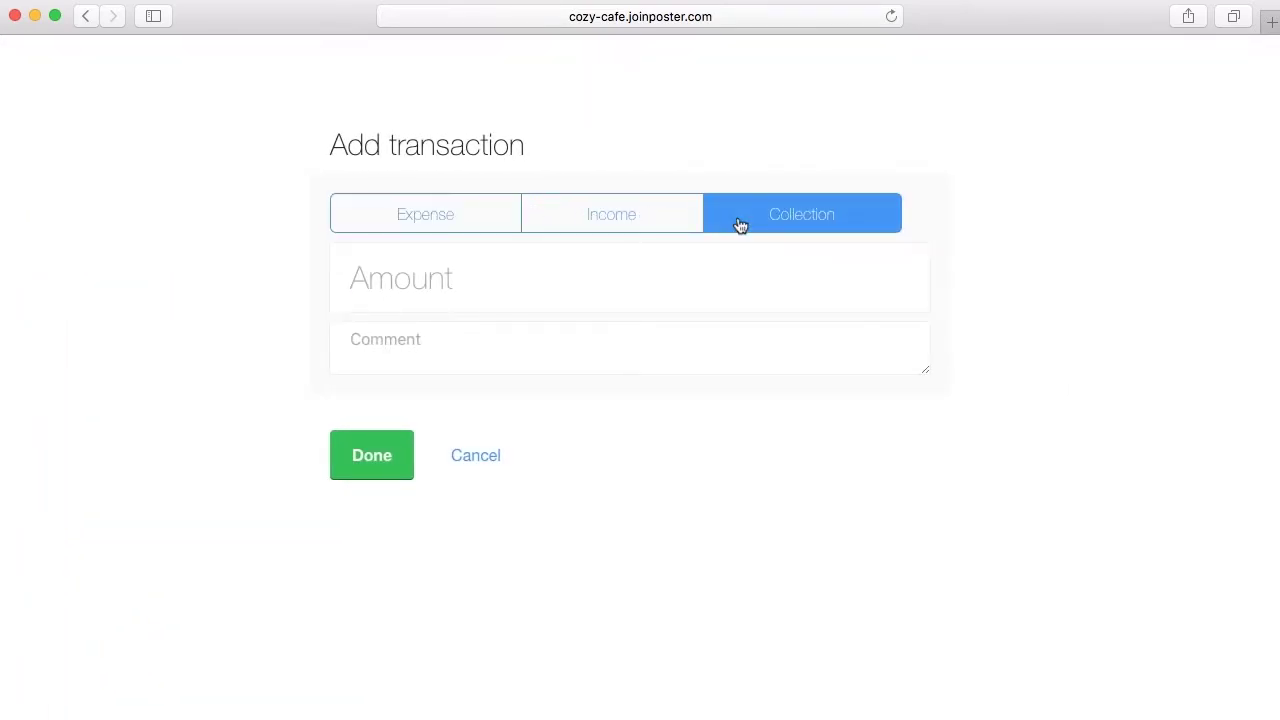
pyautogui.click(700, 263)
pyautogui.write('1')
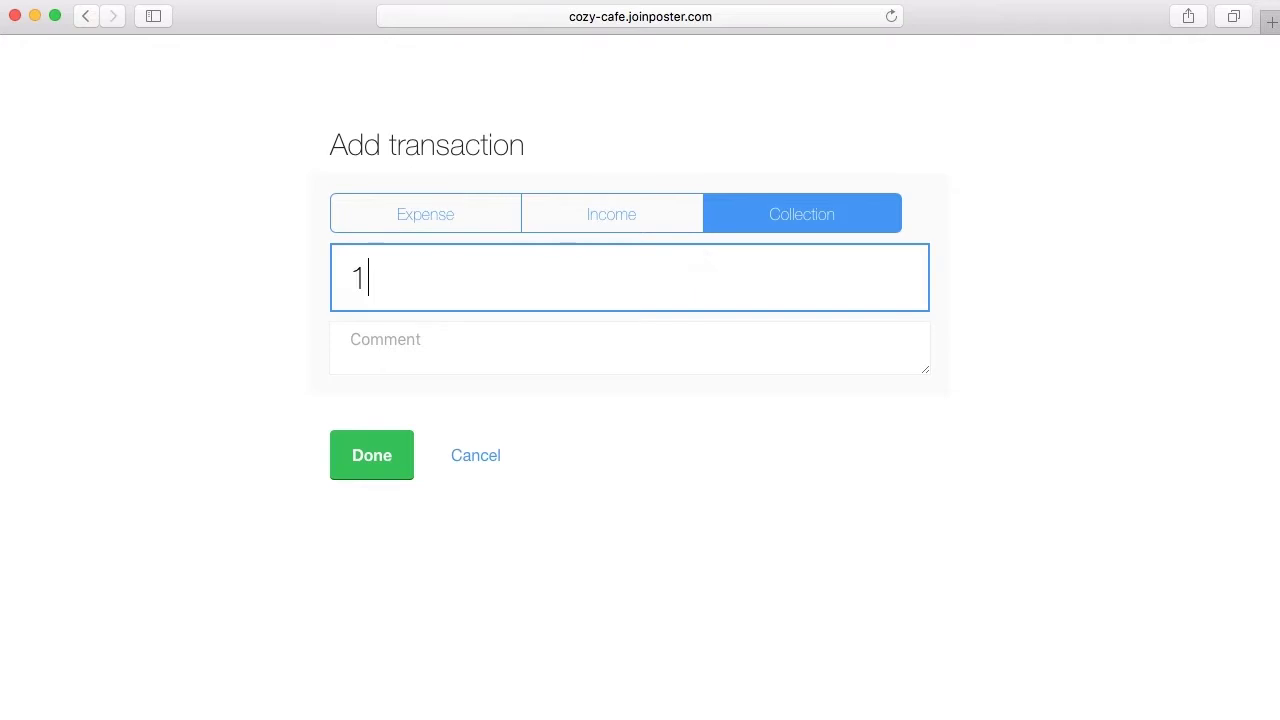
pyautogui.write('00')
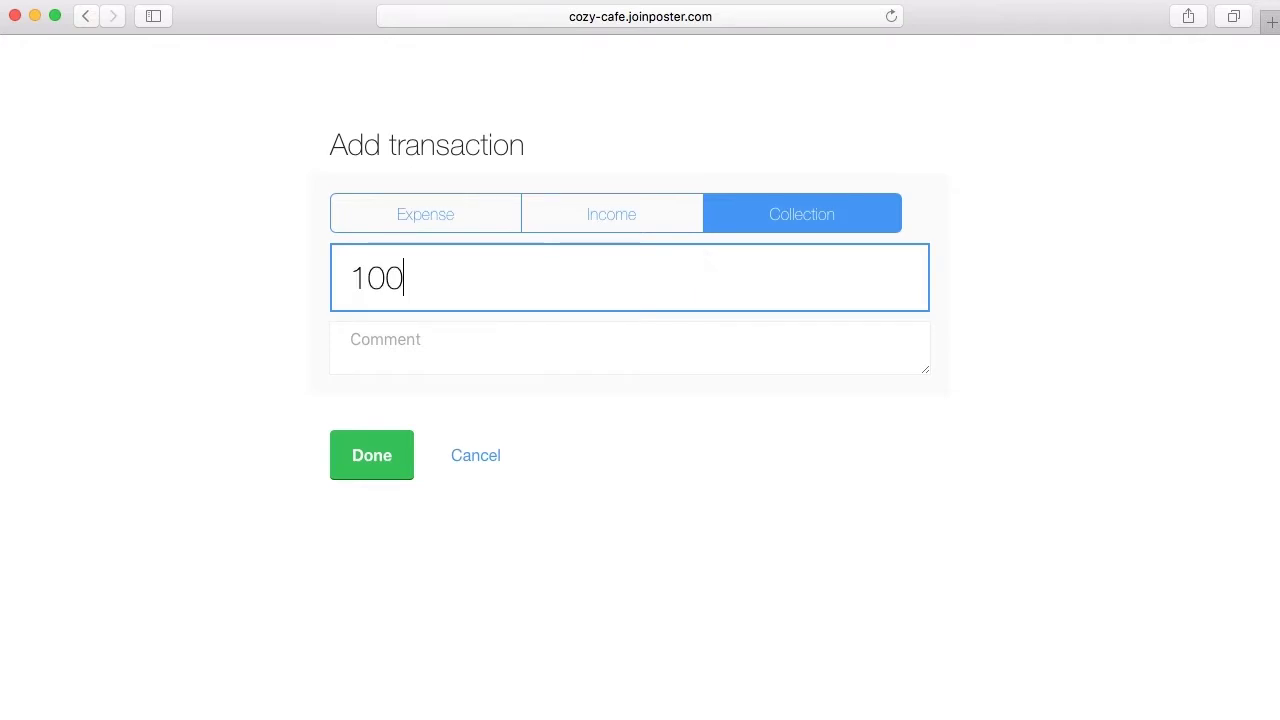
pyautogui.click(391, 467)
pyautogui.click(400, 565)
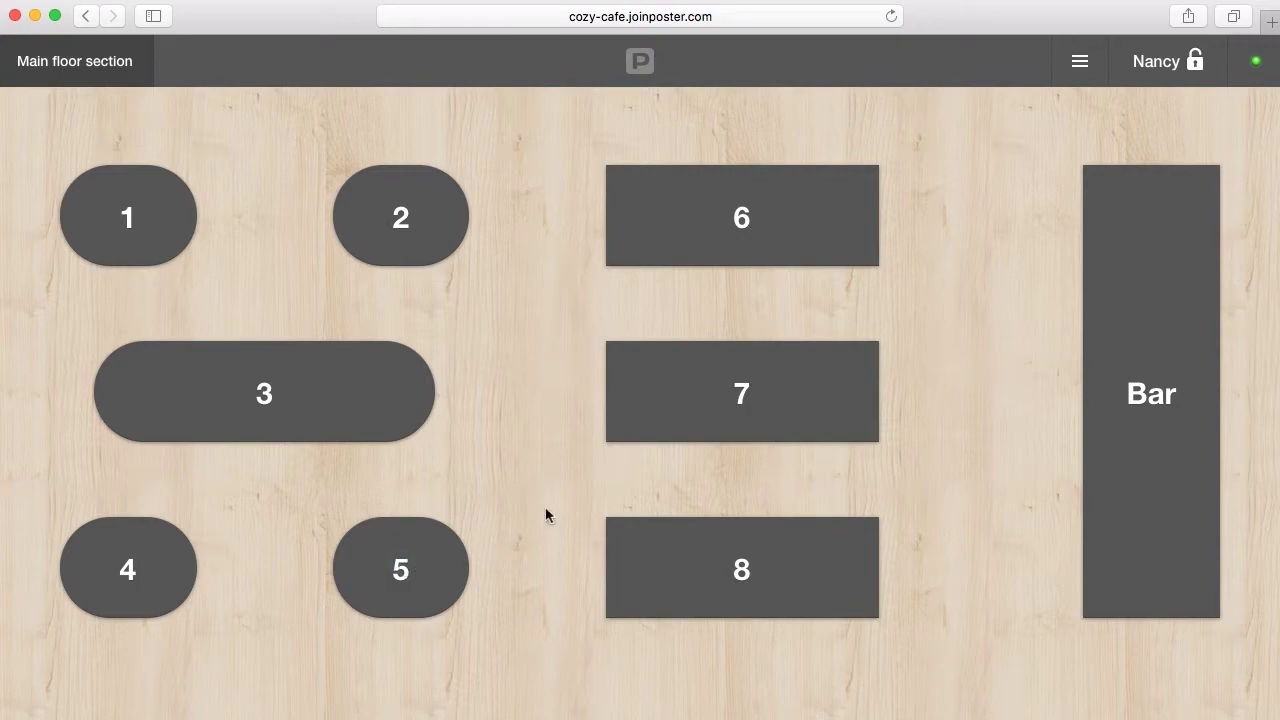
# Finish the current shift with a counted cash balance of 94.4
pyautogui.click(1080, 63)
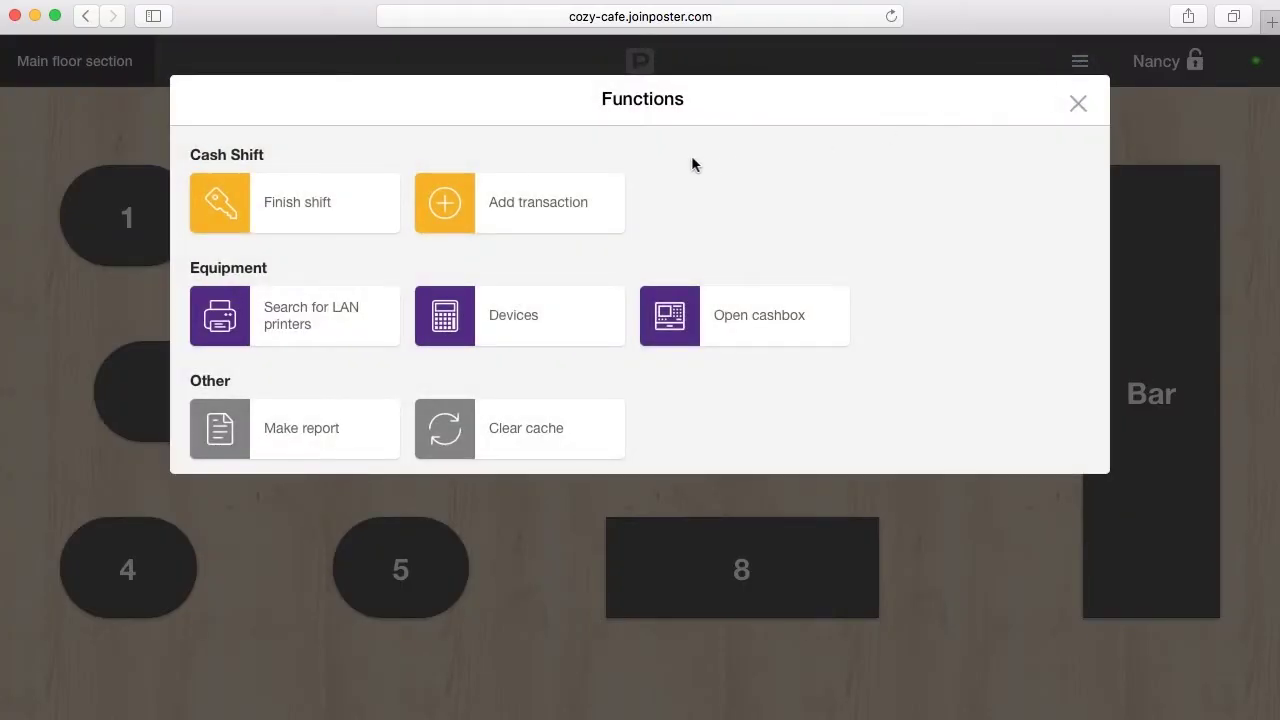
pyautogui.click(340, 214)
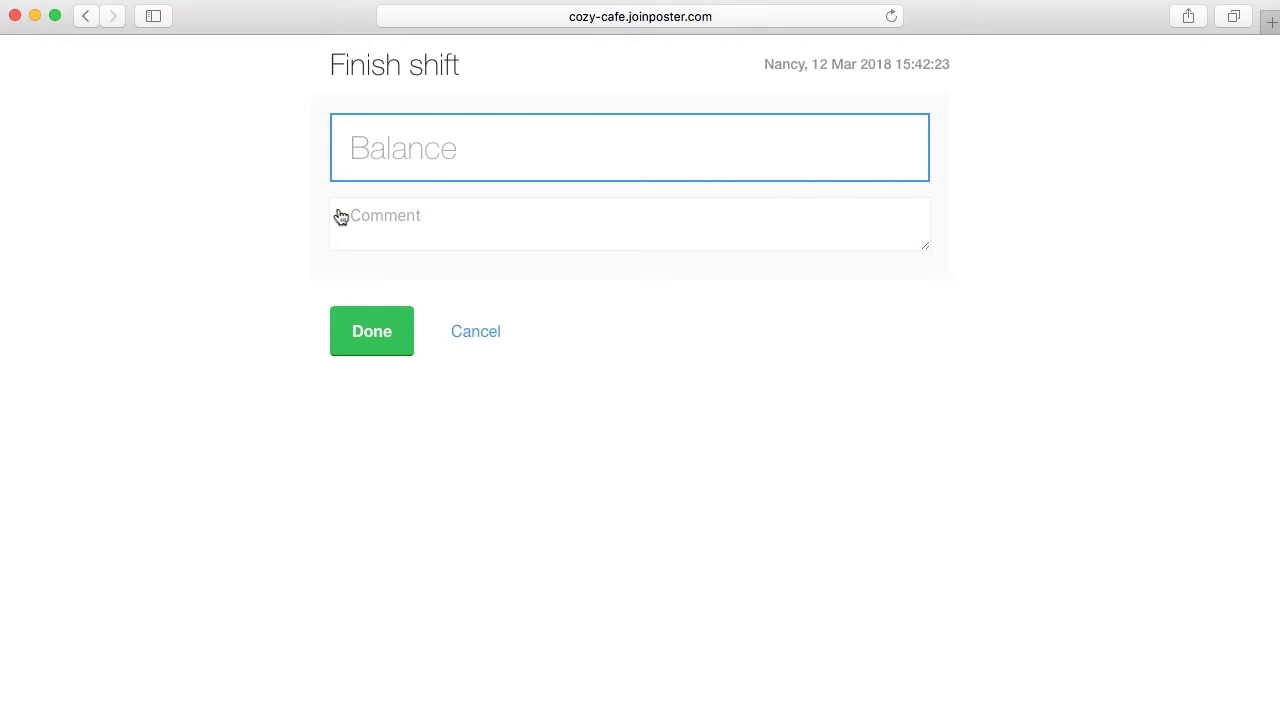
pyautogui.write('94.4')
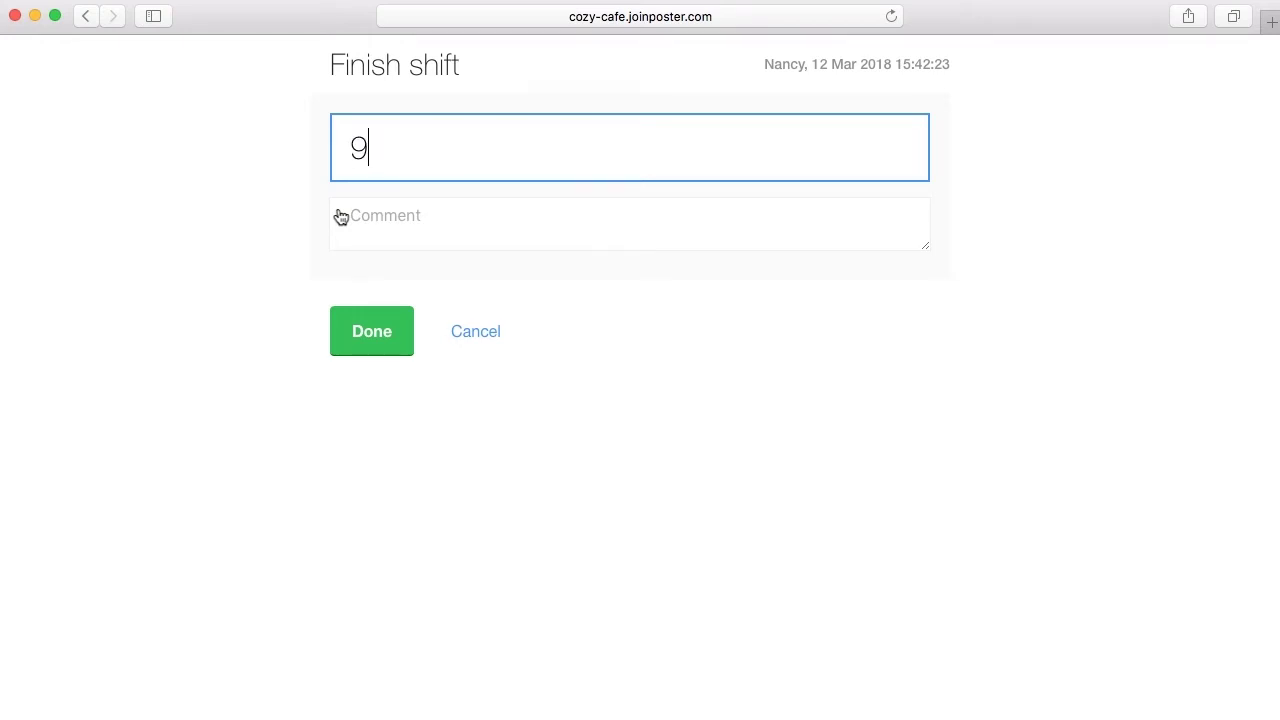
pyautogui.click(373, 335)
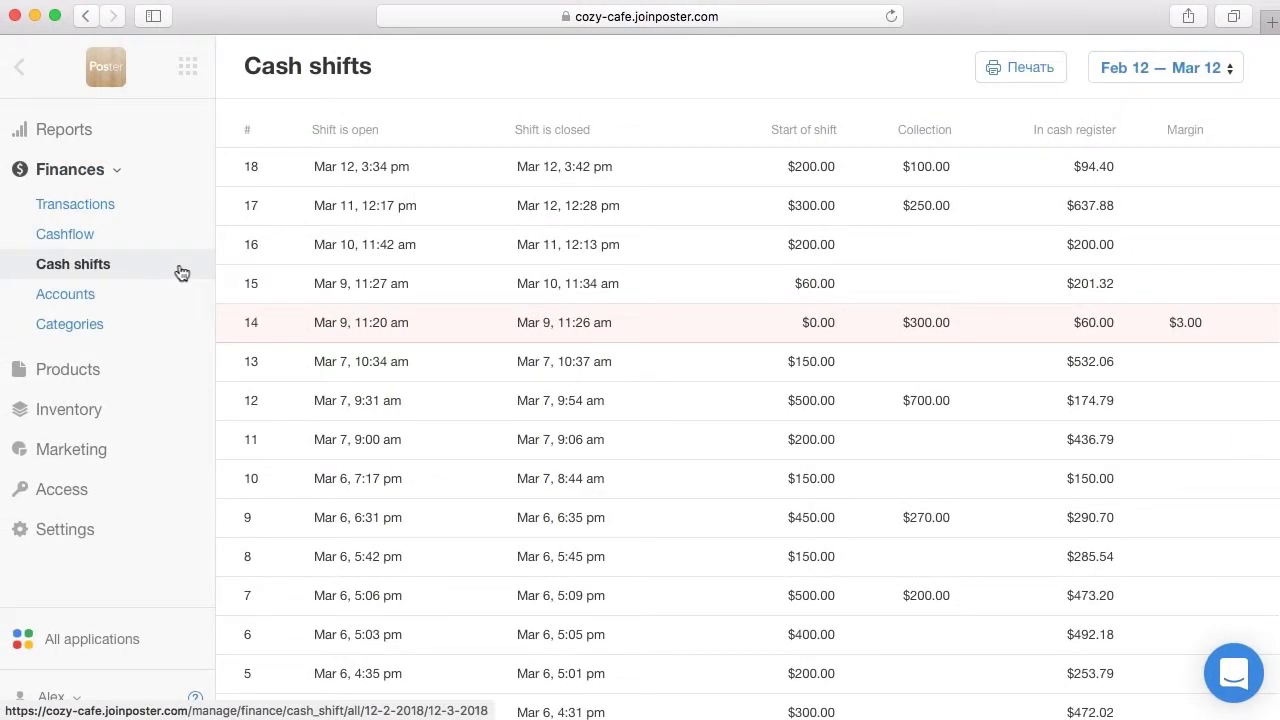
# Expand shift 18 to review its totals and transactions, then collapse it
pyautogui.click(362, 167)
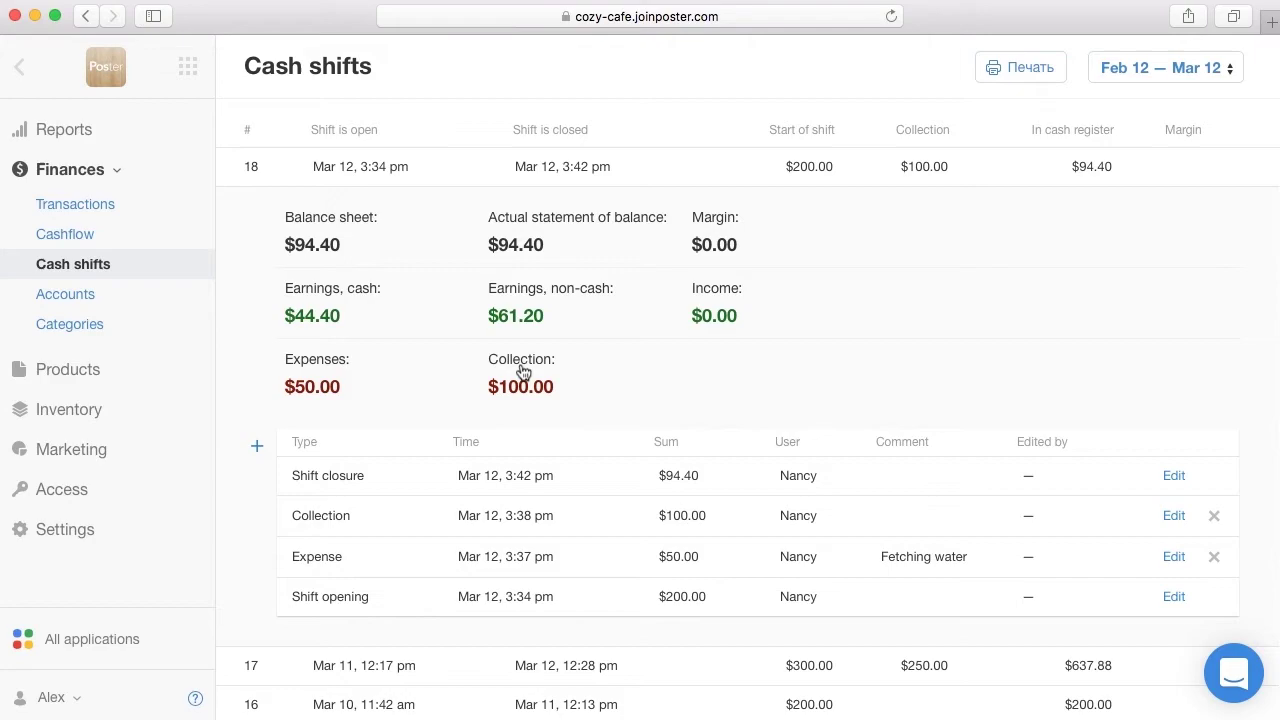
pyautogui.click(551, 168)
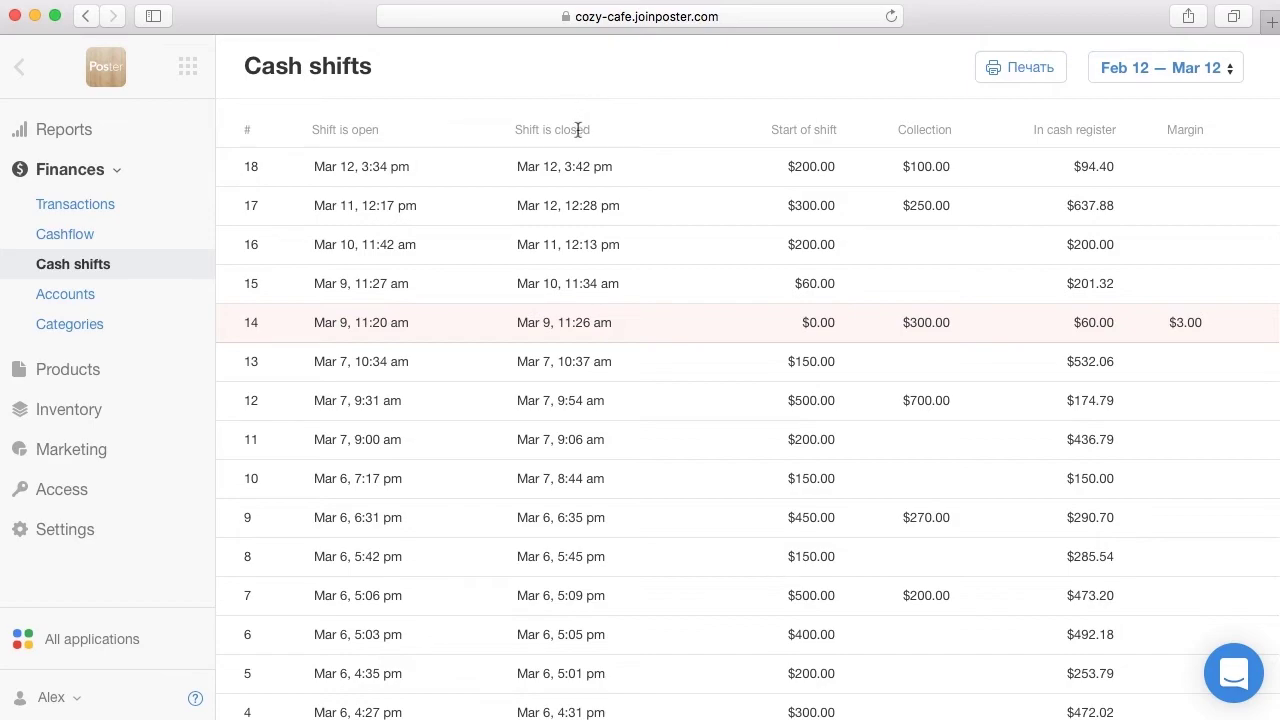
# Change shift 14's closure transaction sum from 60 to 57, then collapse the row
pyautogui.click(570, 327)
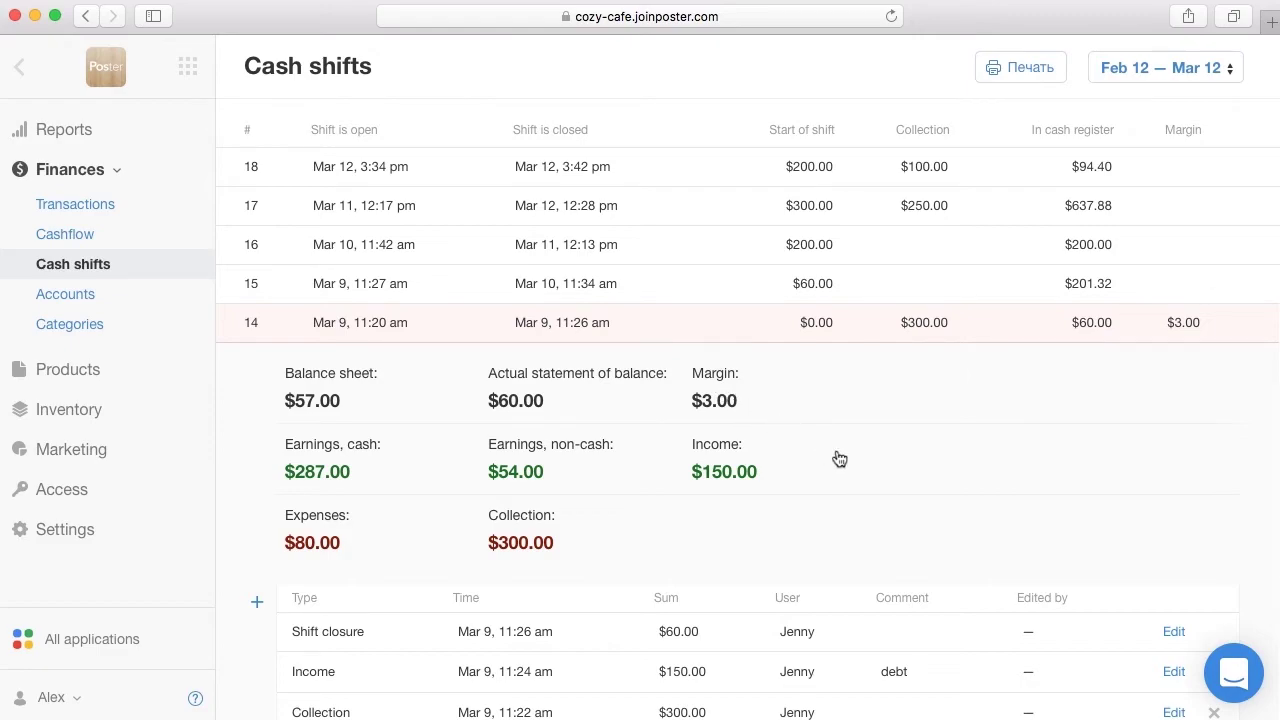
pyautogui.click(1174, 634)
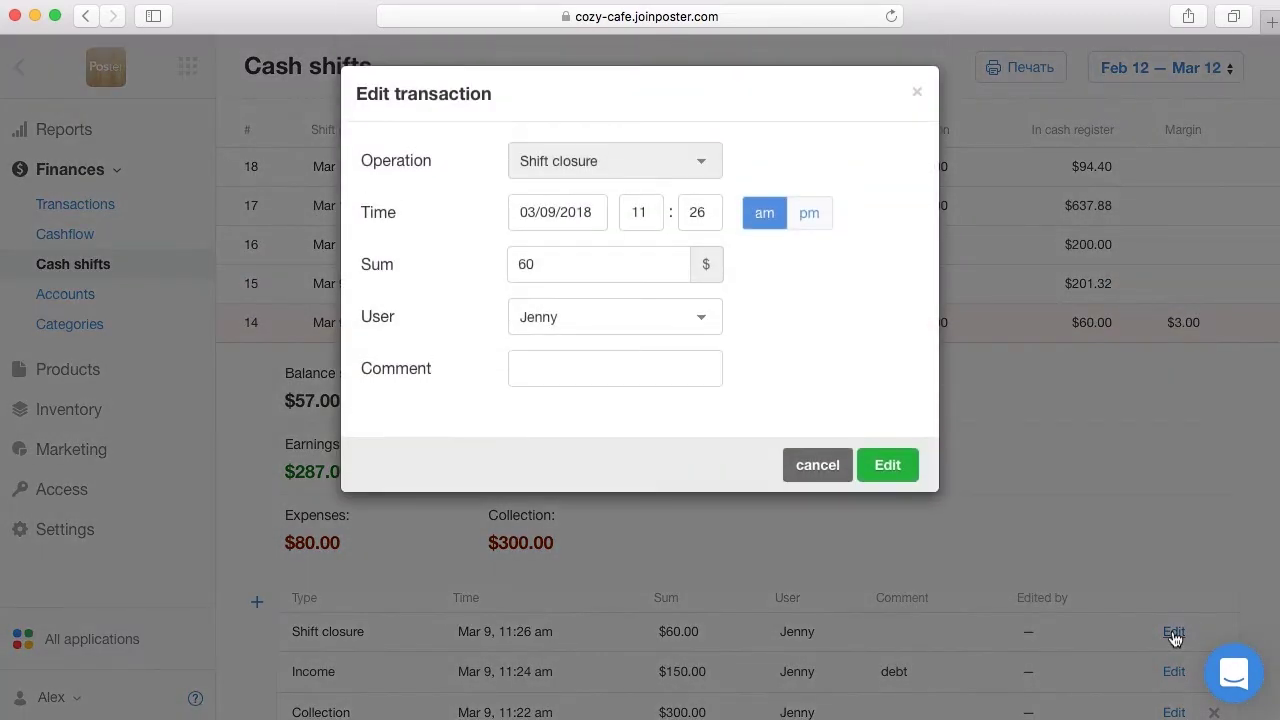
pyautogui.click(566, 262)
pyautogui.press('BackSpace')
pyautogui.press('BackSpace')
pyautogui.write('57')
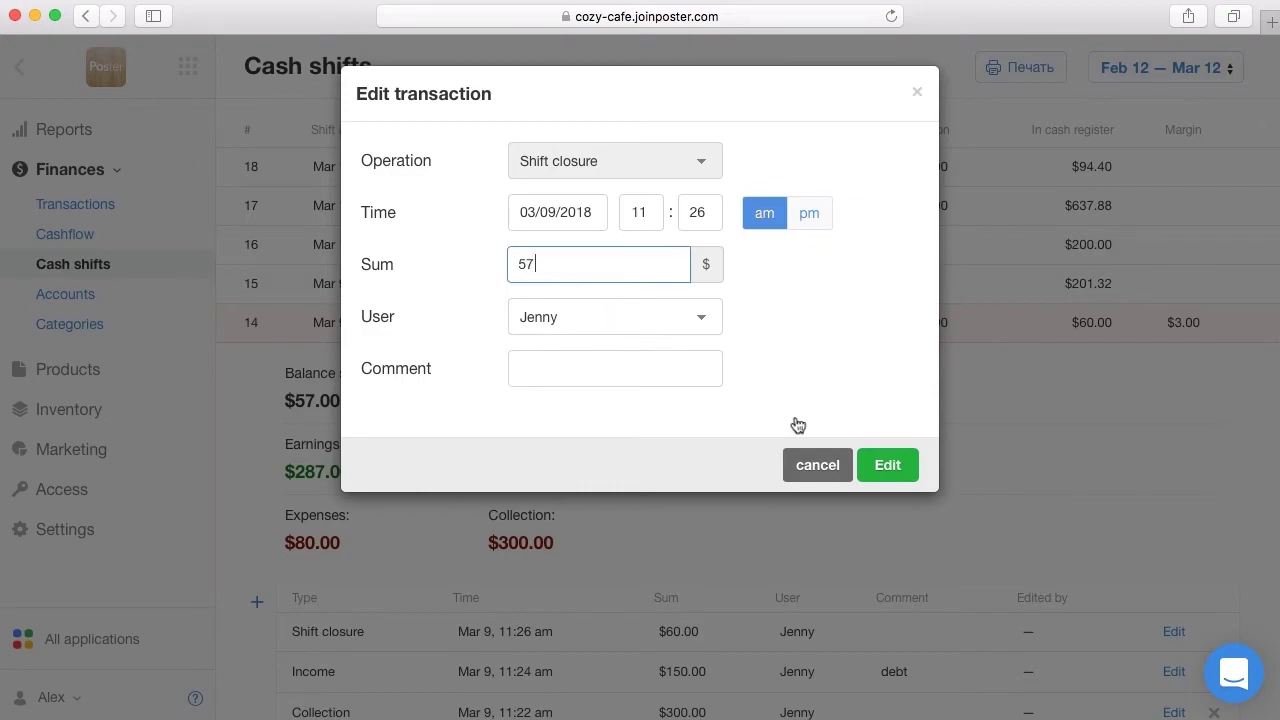
pyautogui.click(890, 465)
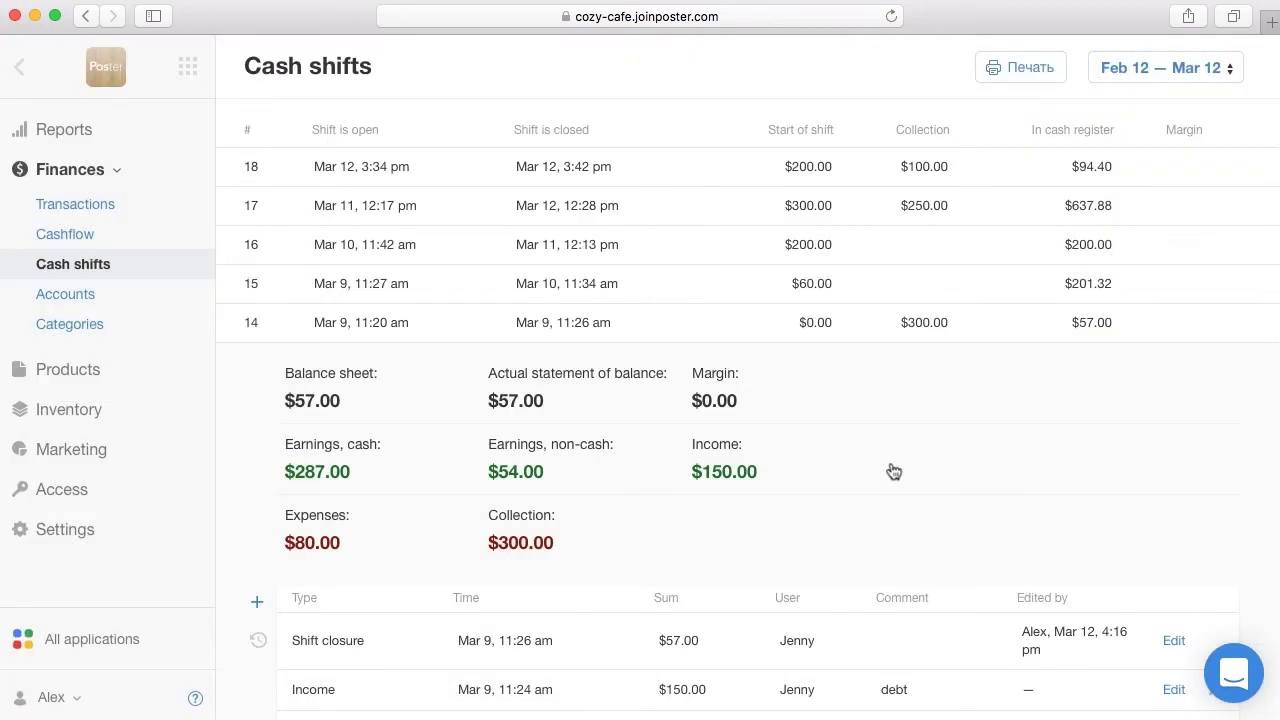
pyautogui.click(724, 335)
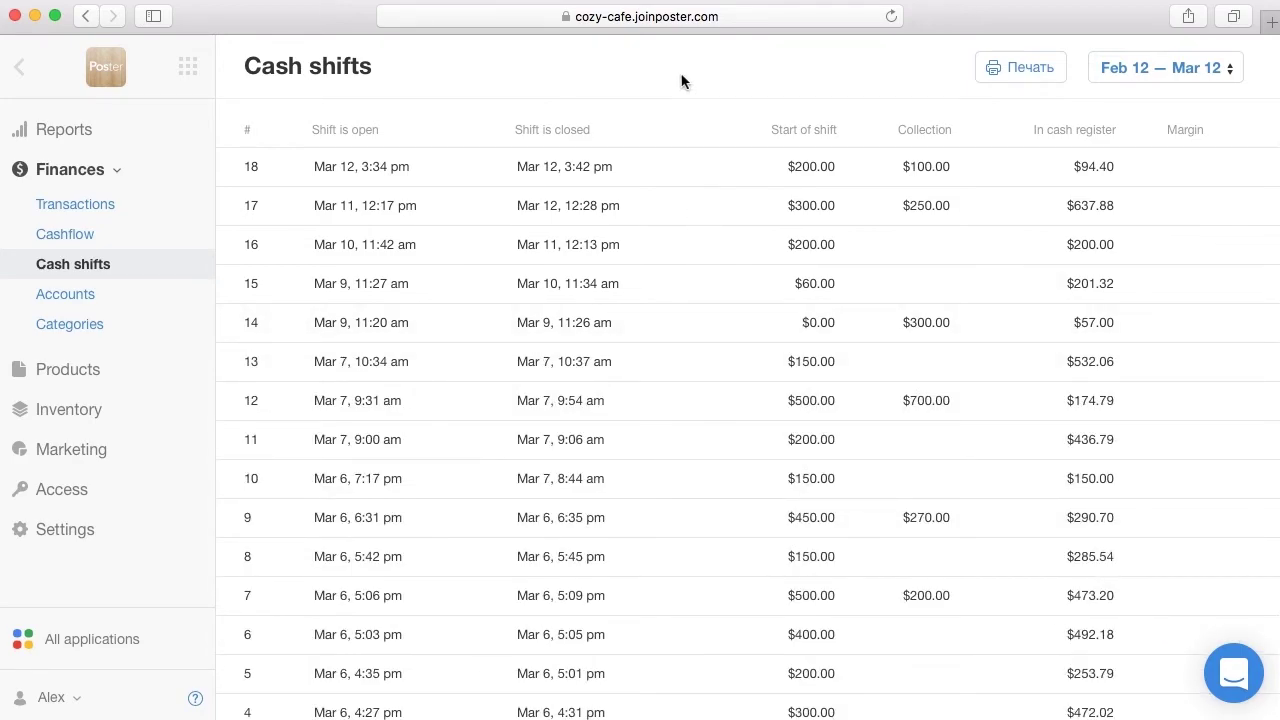
# Review the 19-entry finance Transactions list with shift payments, water expense and transfers
pyautogui.click(128, 206)
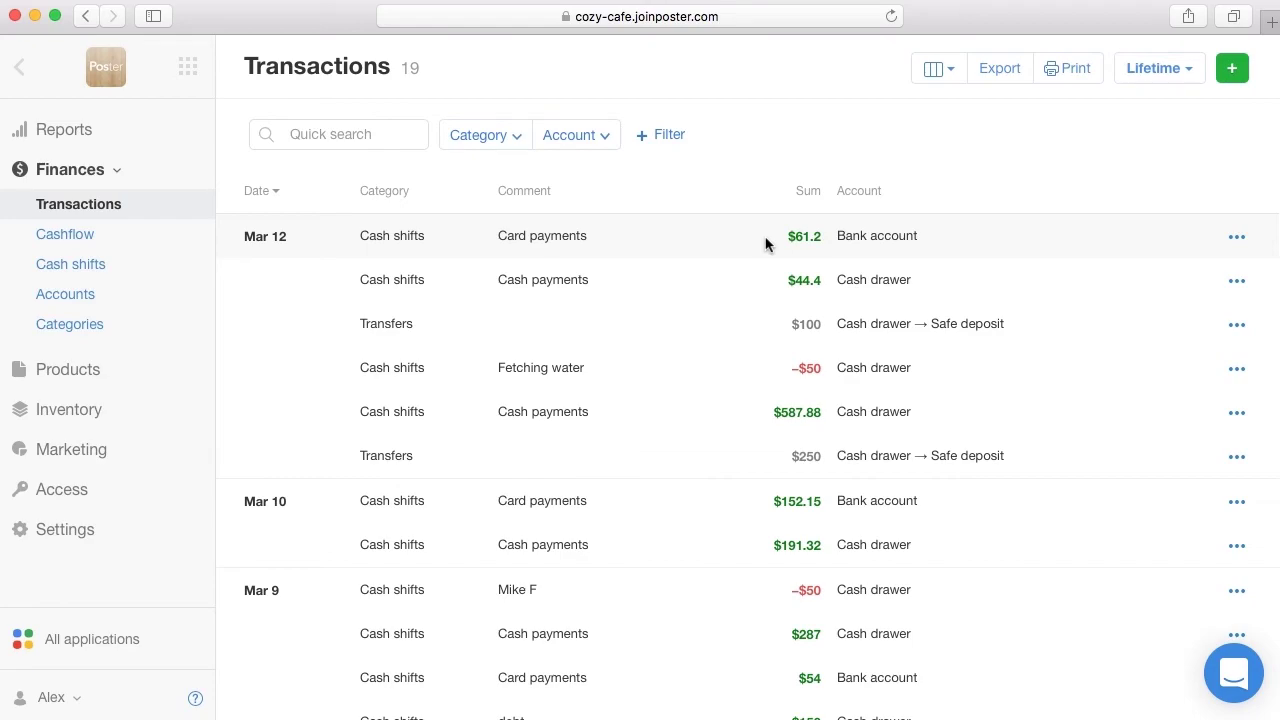
pyautogui.click(777, 324)
# Go back to Cash shifts and expand shift 18 to show its $94.40 balance breakdown
pyautogui.click(110, 268)
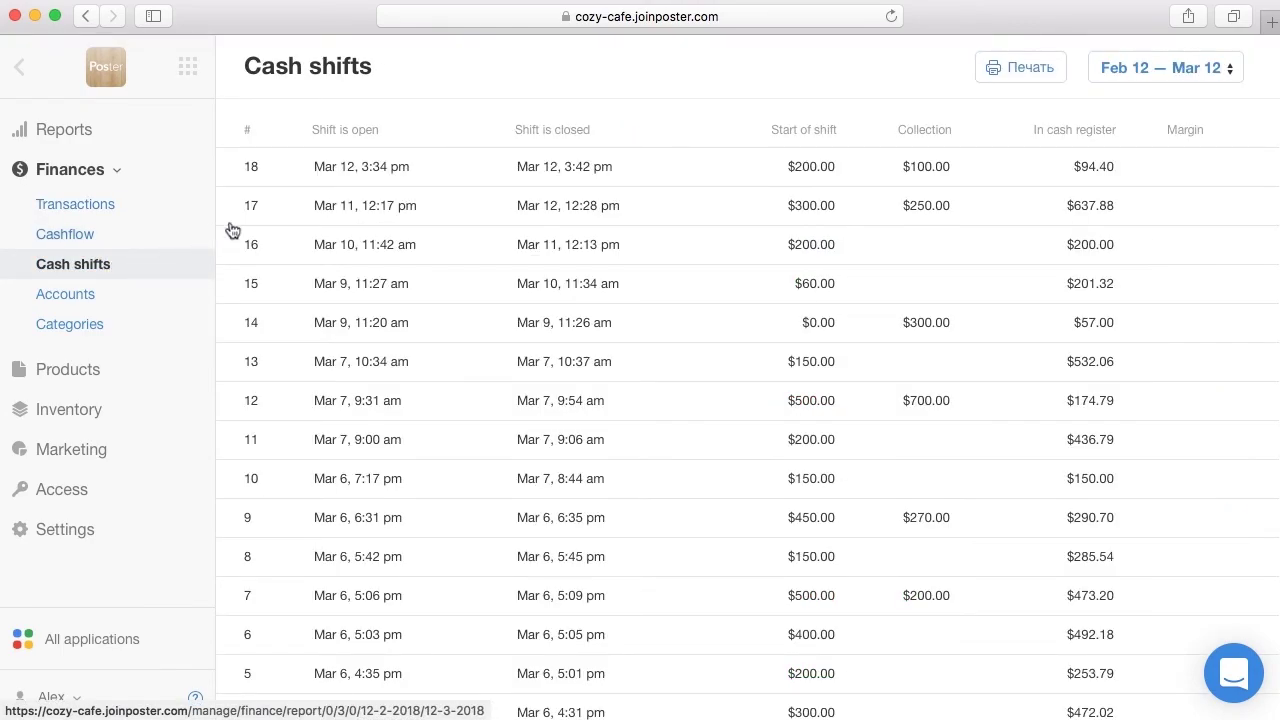
pyautogui.click(338, 176)
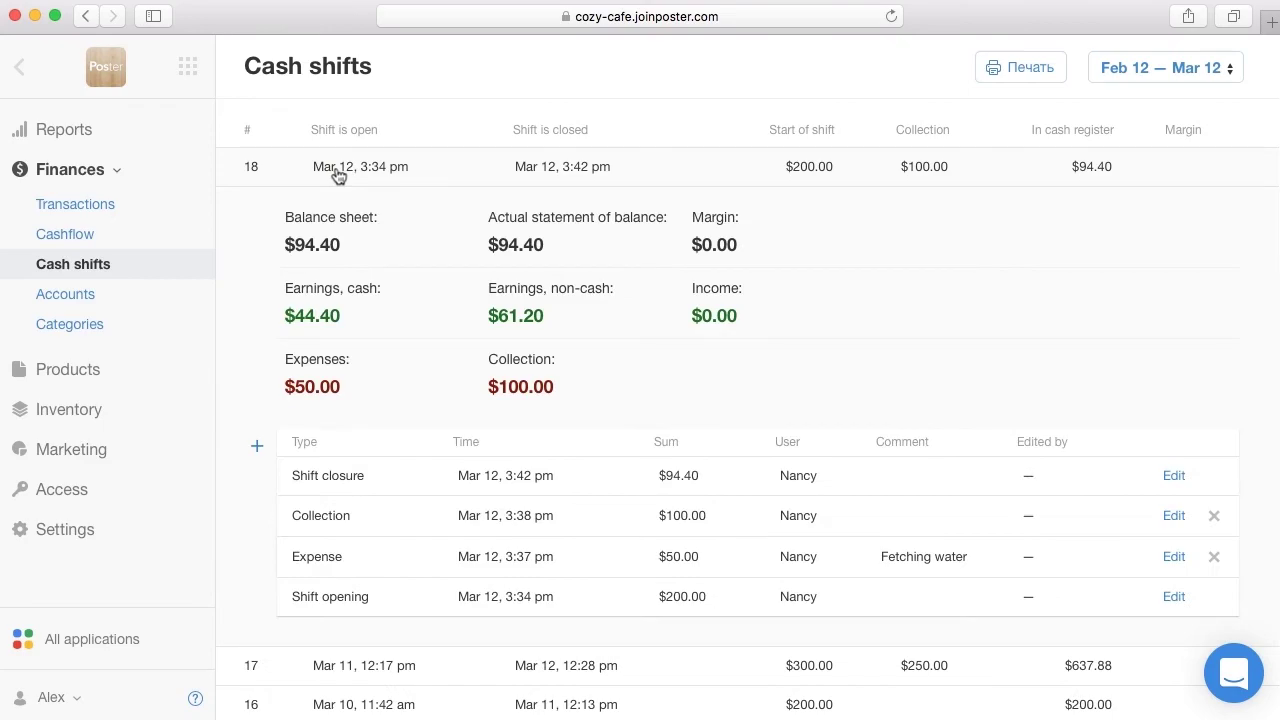